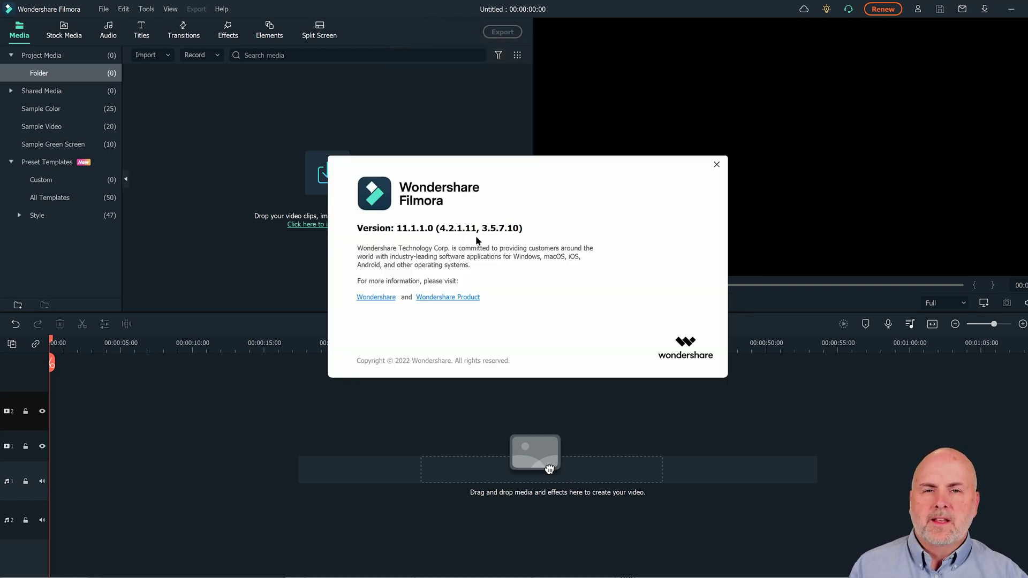
Close the About dialog and open the Message Center showing the Filmora 11 upgrade notice.
left_click(716, 166)
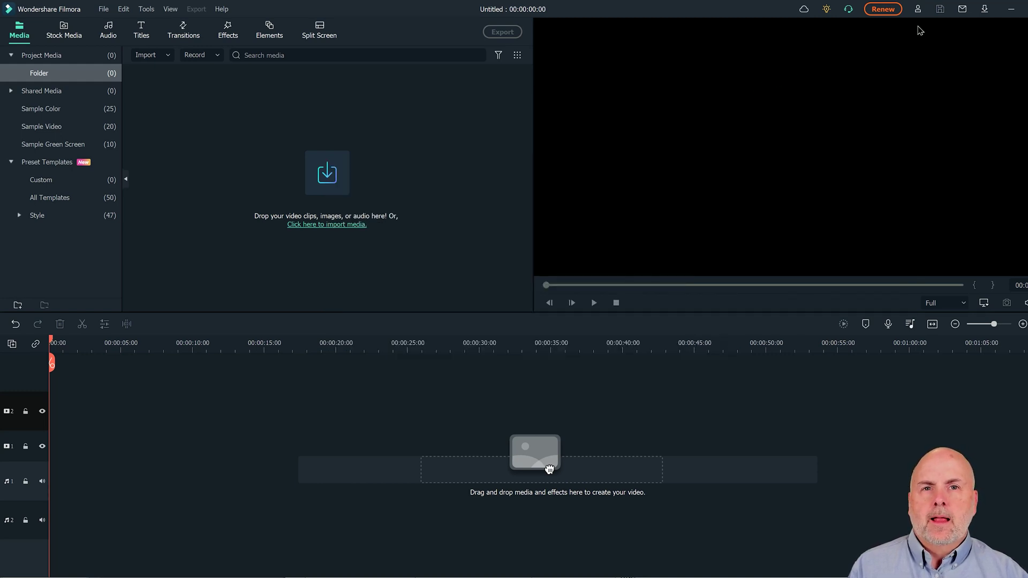
left_click(963, 9)
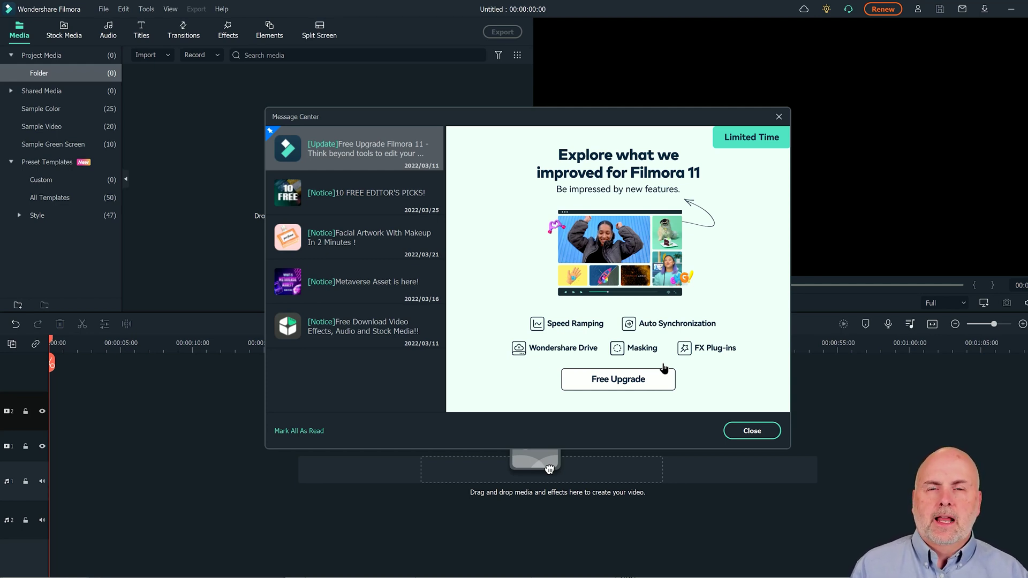
Close the Message Center and import the ES_Pulsating Waves music and GX019104.MP4 into project media.
left_click(760, 431)
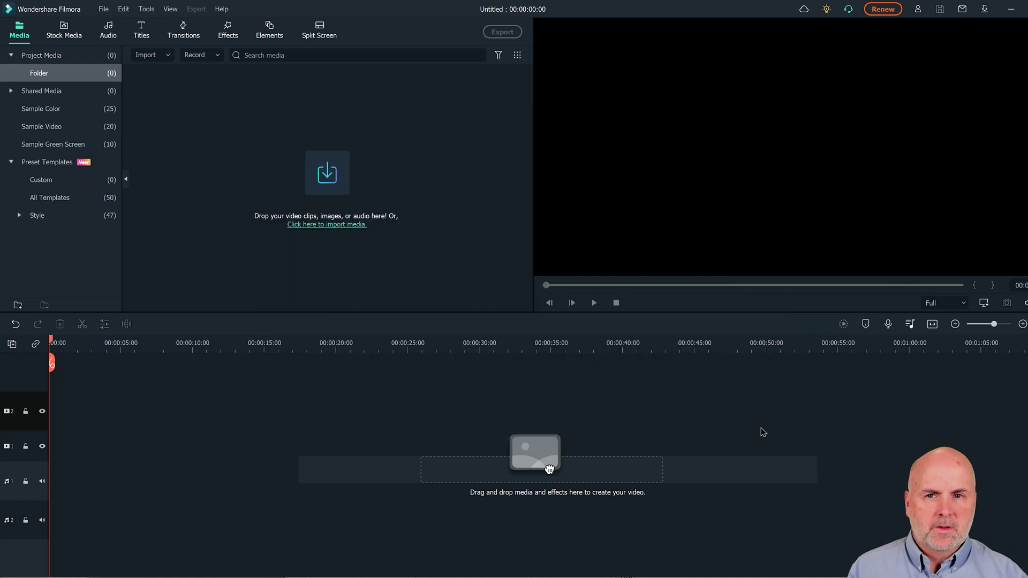
left_click(323, 174)
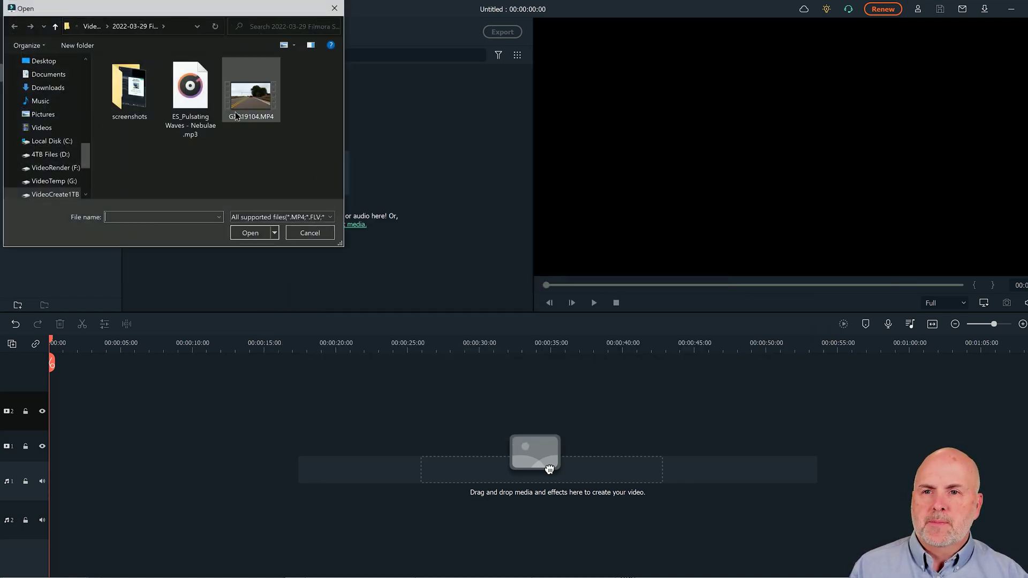
left_click(207, 110)
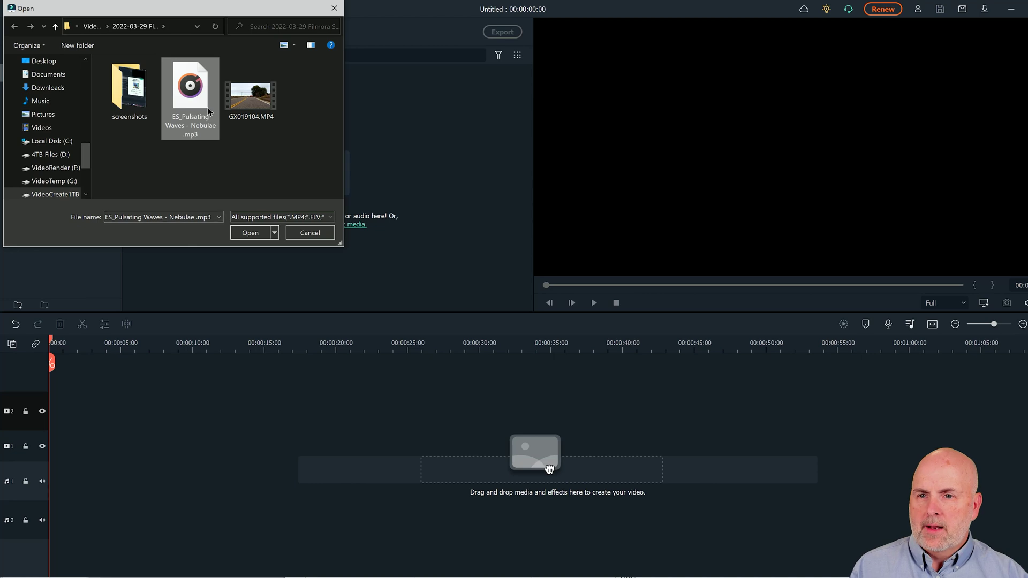
left_click(263, 102, "ctrl")
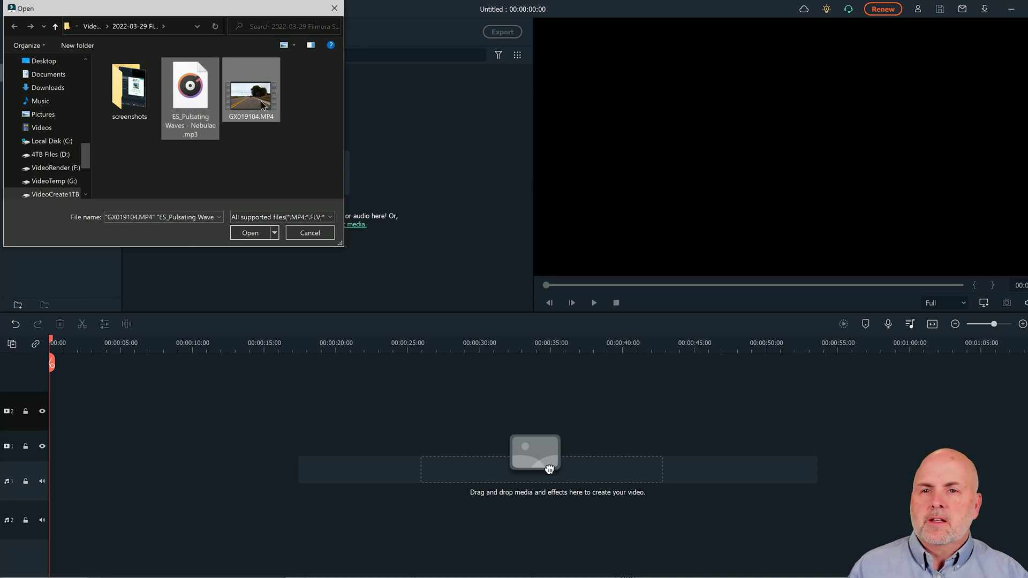
left_click(250, 233)
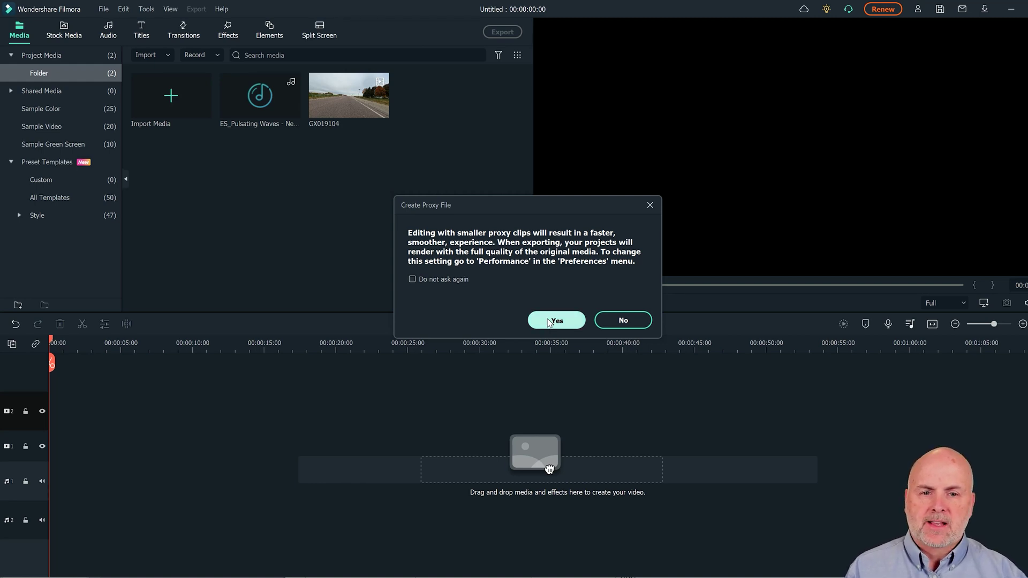
Accept creating proxy files for the imported clips.
left_click(547, 322)
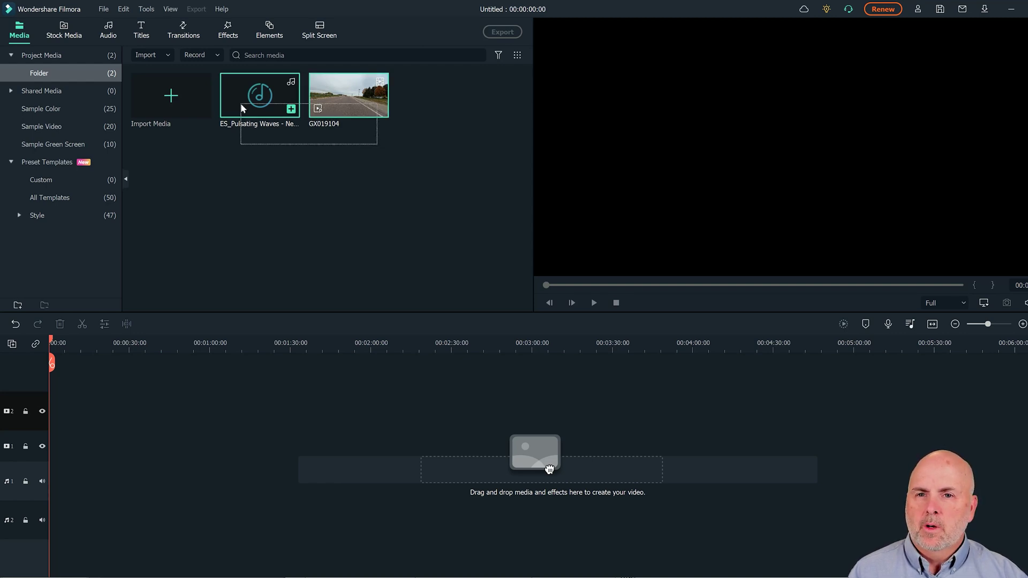
Add the GX019104 video and ES_Pulsating Waves music to the timeline and mute audio track 1.
left_click_drag(254, 95, 45, 468)
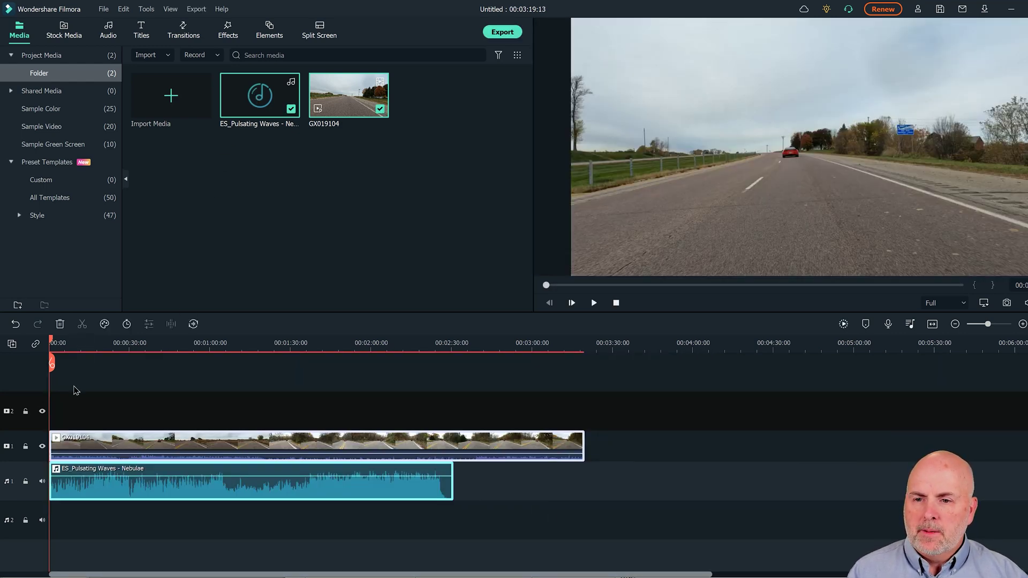
left_click(43, 482)
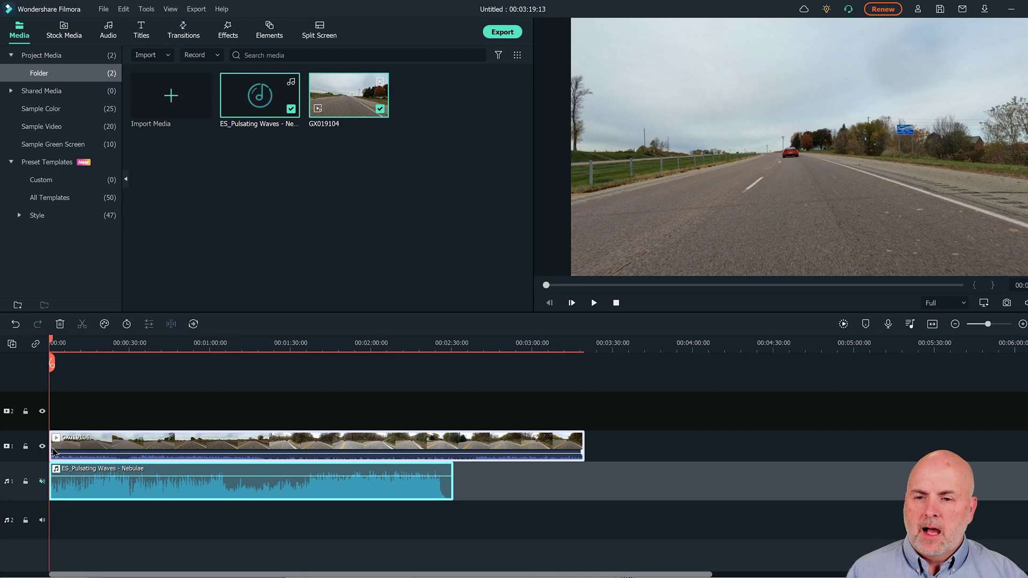
left_click(70, 343)
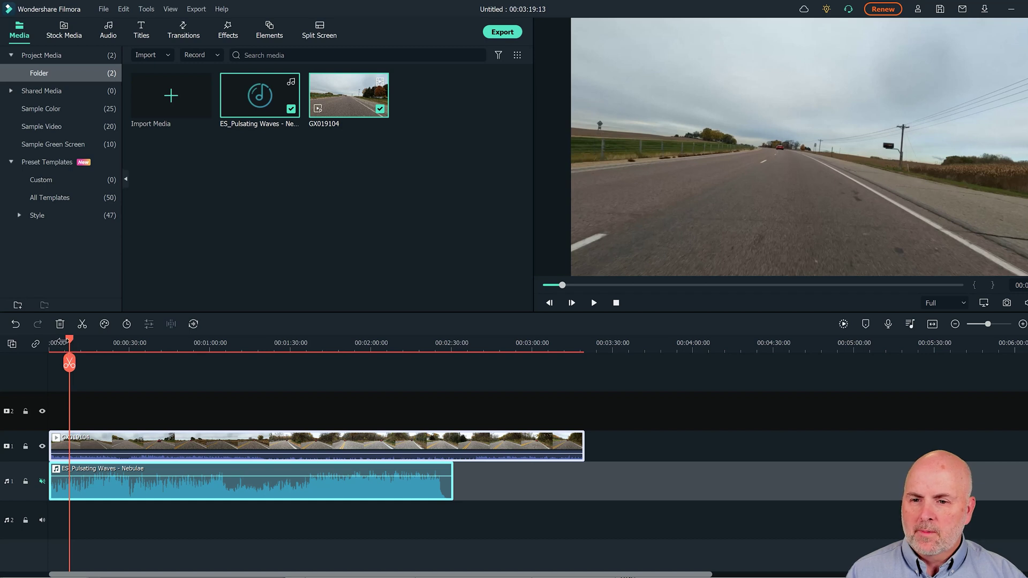
key("ctrl+equal")
key("ctrl+minus")
Split the video at about 00:00:26 and delete the opening piece, leaving 00:02:45:02.
left_click_drag(70, 345, 142, 339)
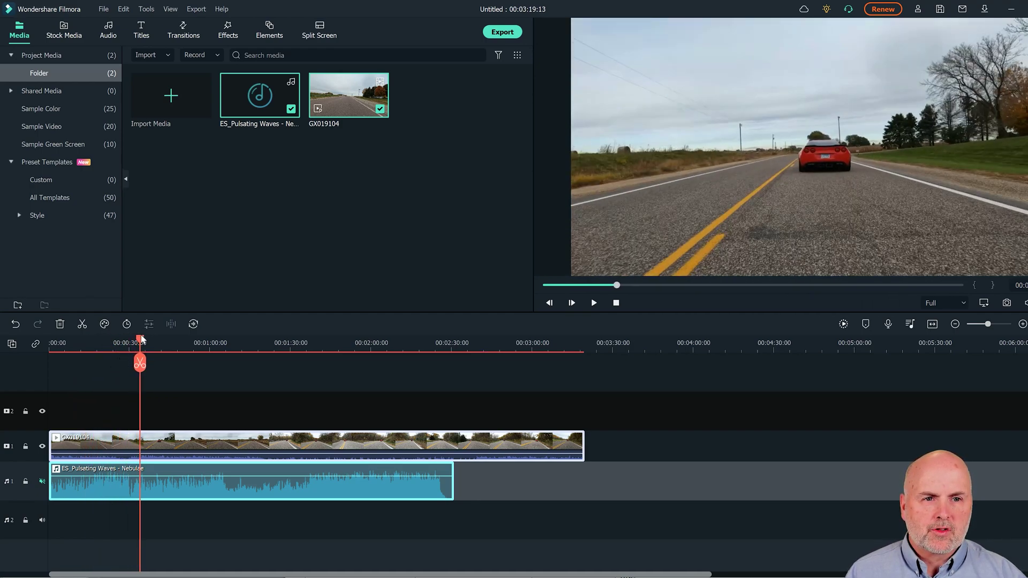
left_click(82, 324)
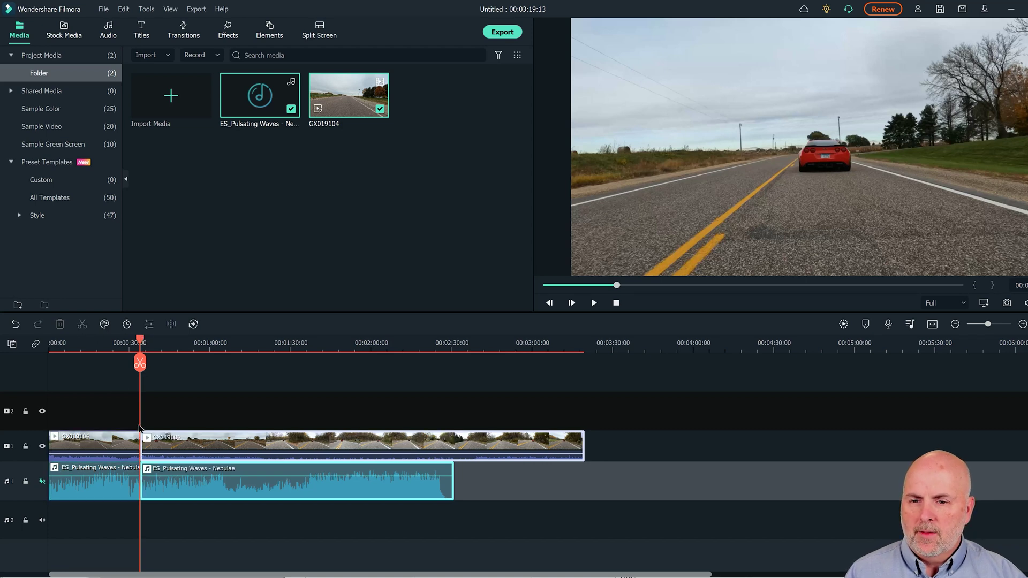
left_click(124, 9)
left_click(128, 26)
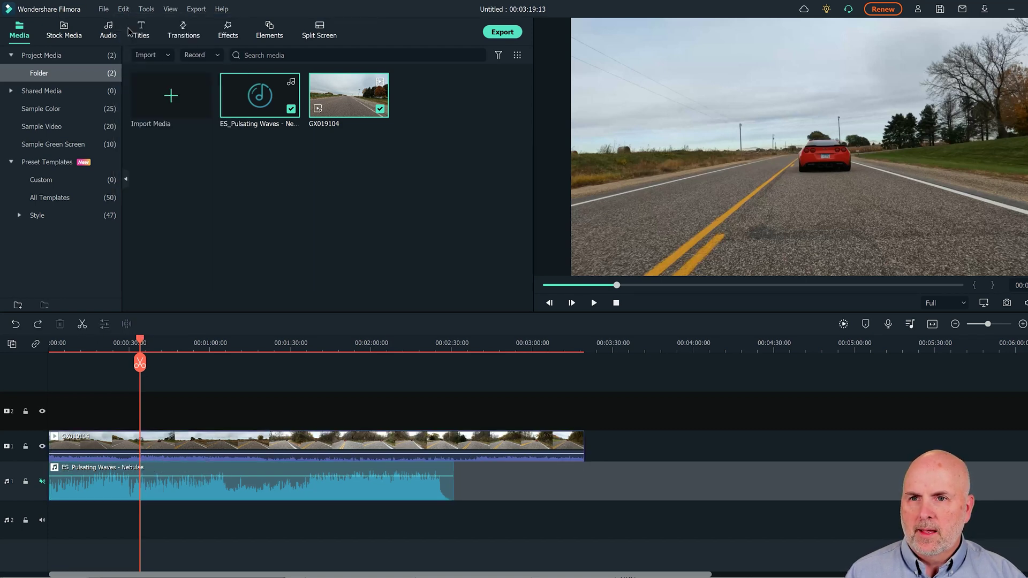
left_click(211, 487)
left_click(170, 446)
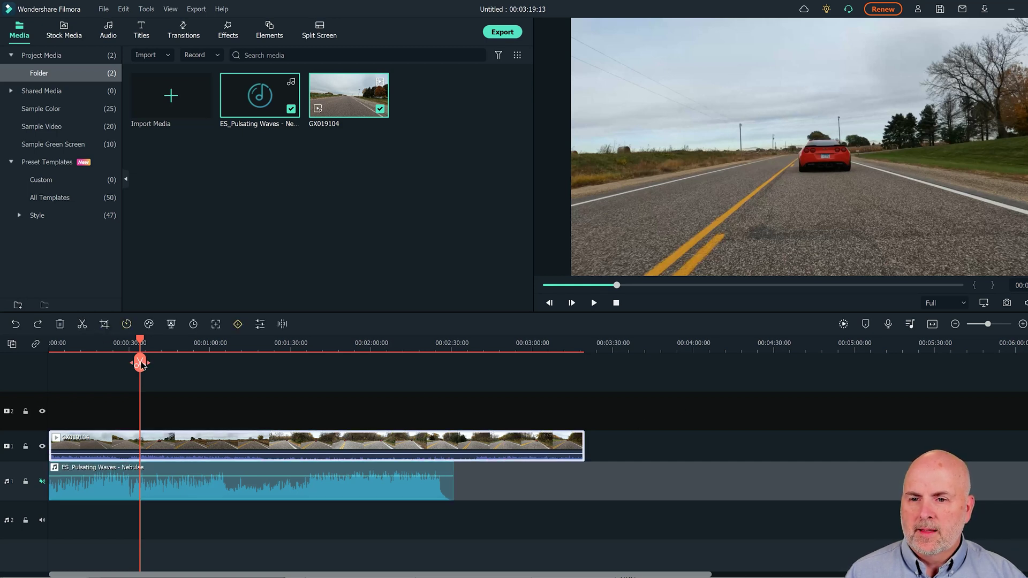
left_click_drag(141, 364, 142, 366)
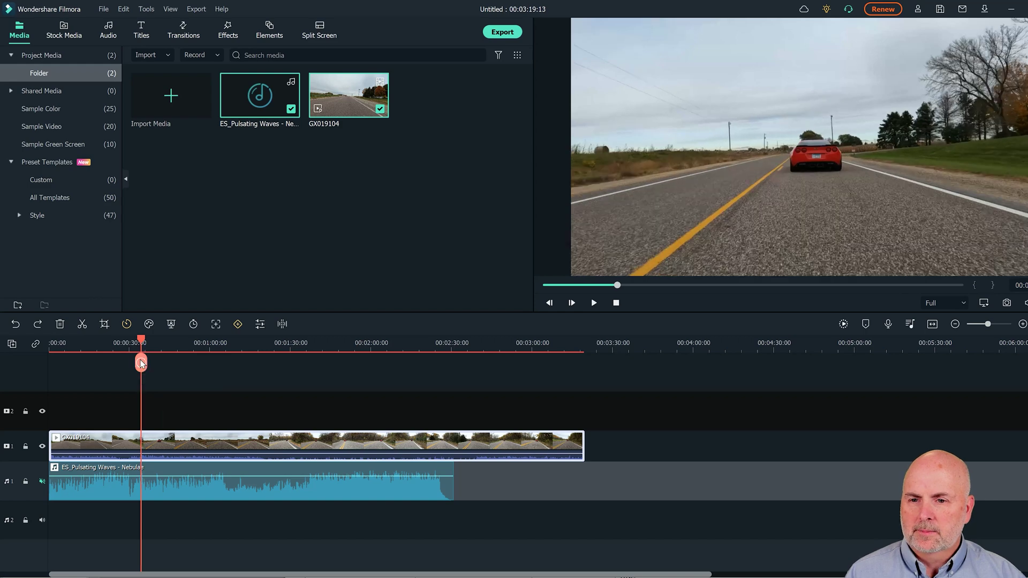
left_click(142, 365)
left_click(109, 442)
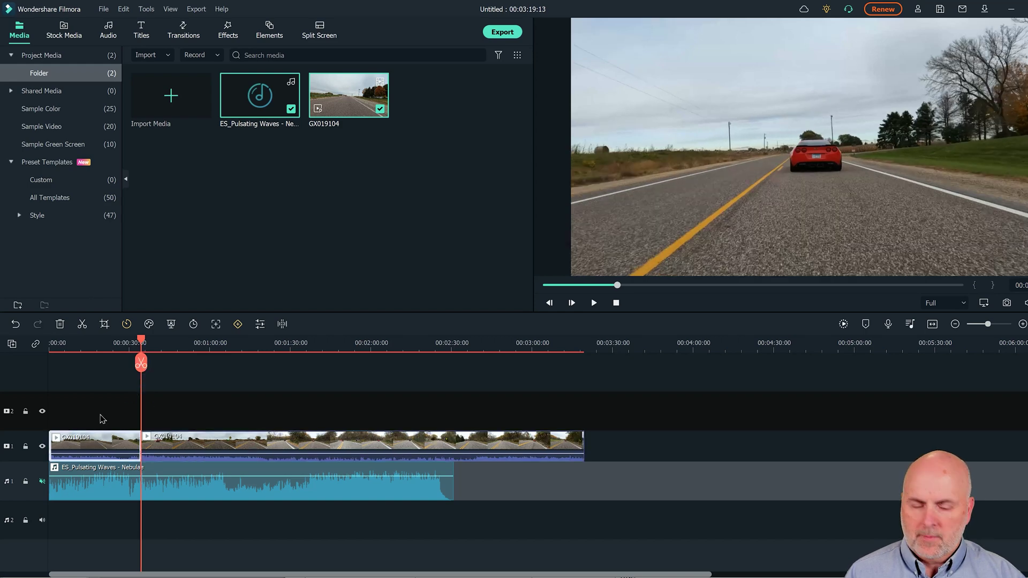
key("Delete")
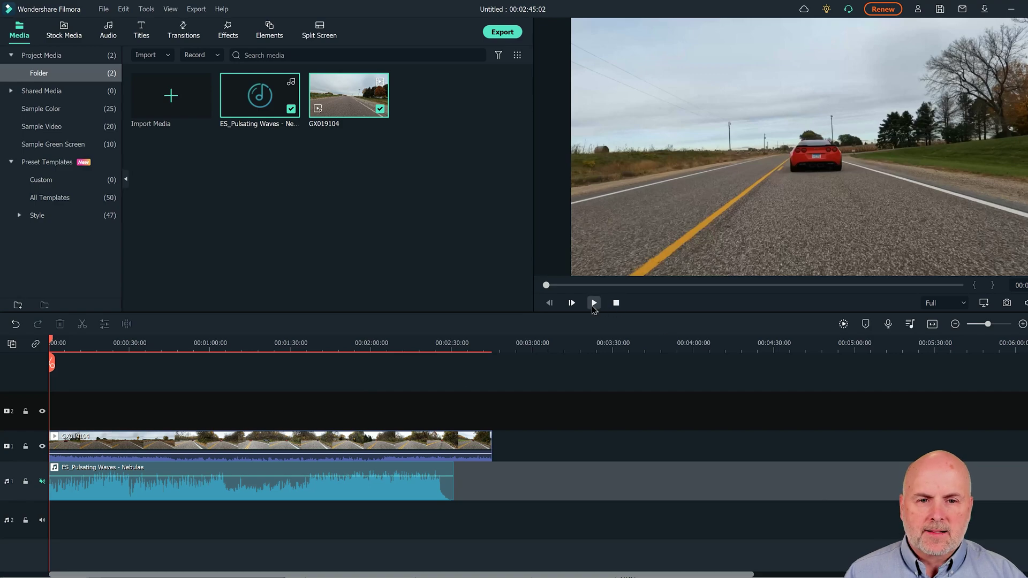
Preview the trimmed video, then shift the music clip a few seconds later on audio track 1.
left_click(594, 303)
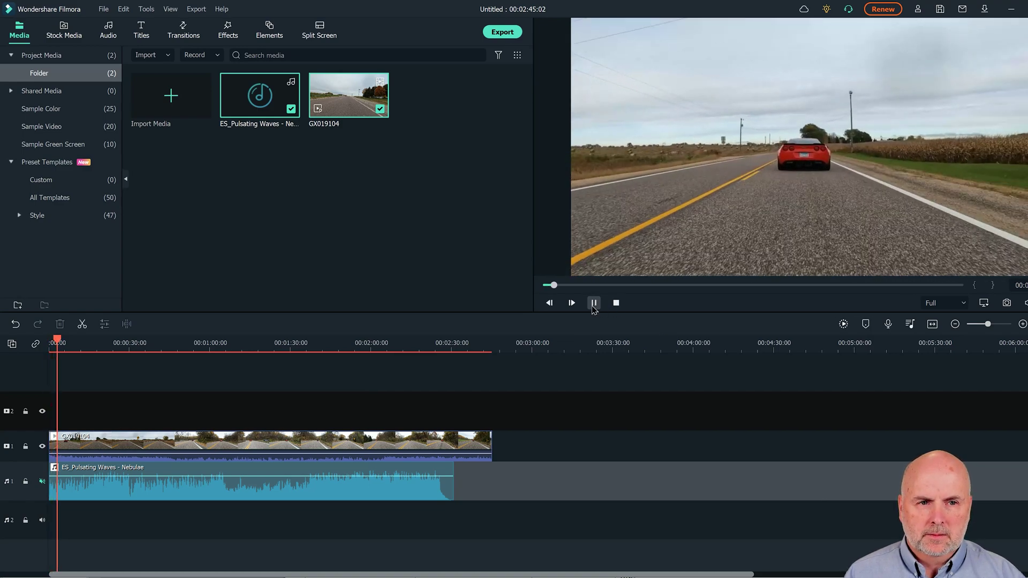
left_click(594, 303)
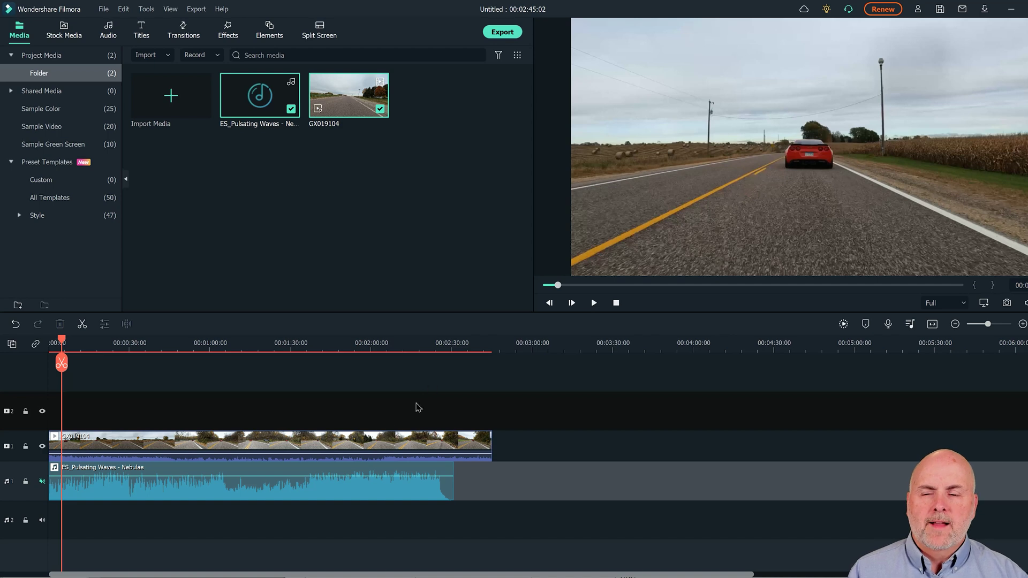
left_click(149, 468)
left_click_drag(153, 465, 153, 465)
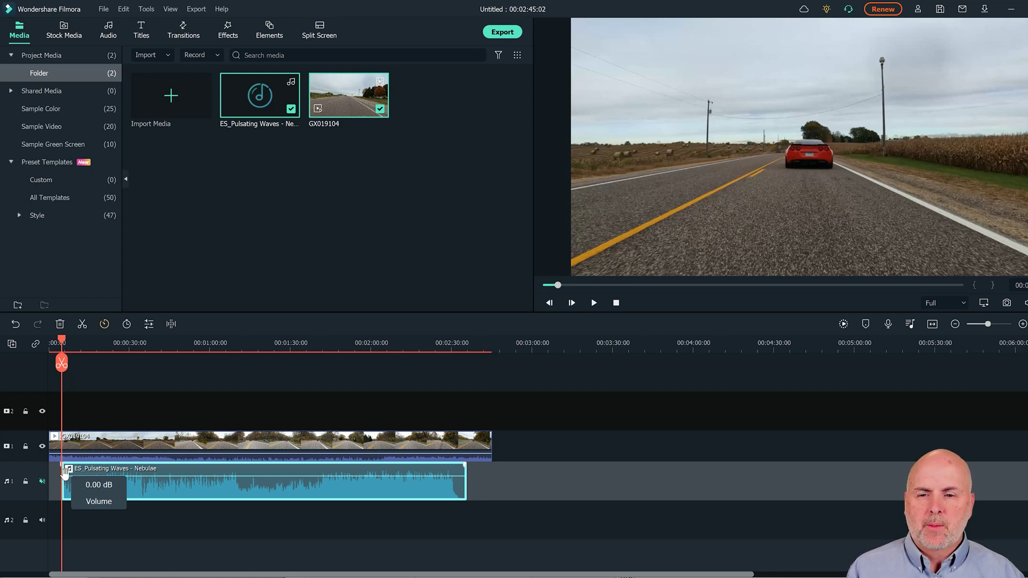
left_click(91, 449)
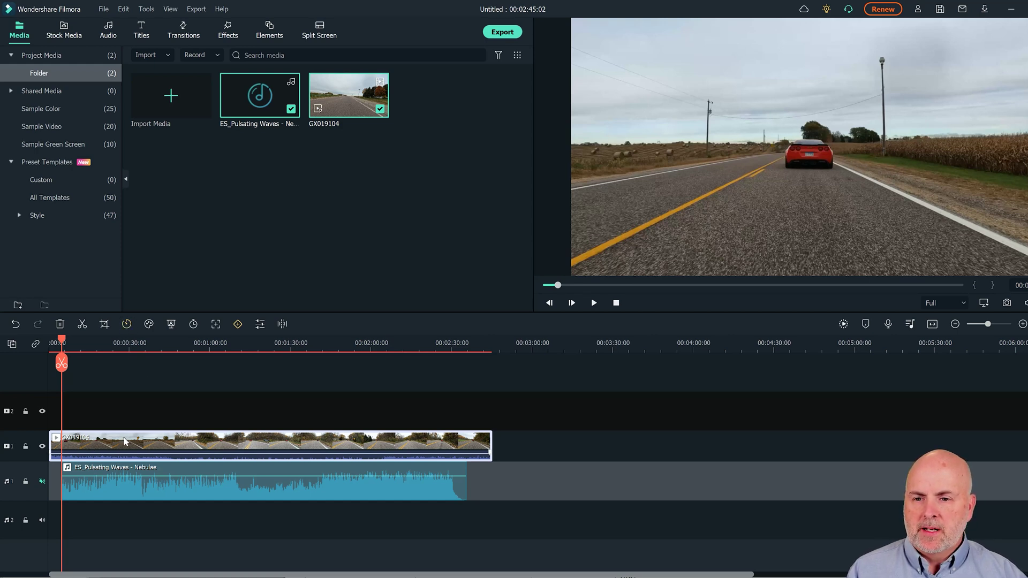
left_click(128, 325)
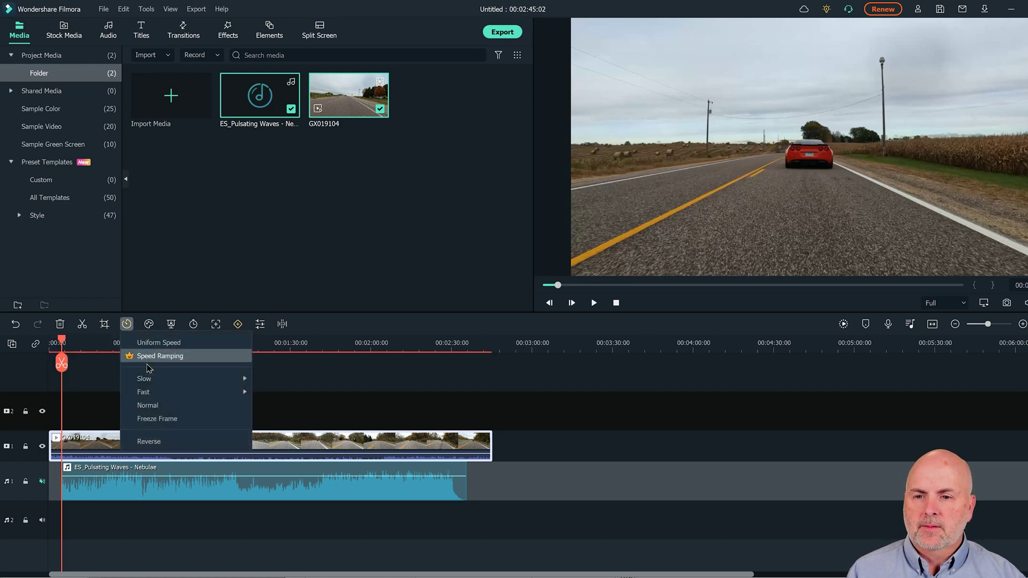
mouse_move(153, 389)
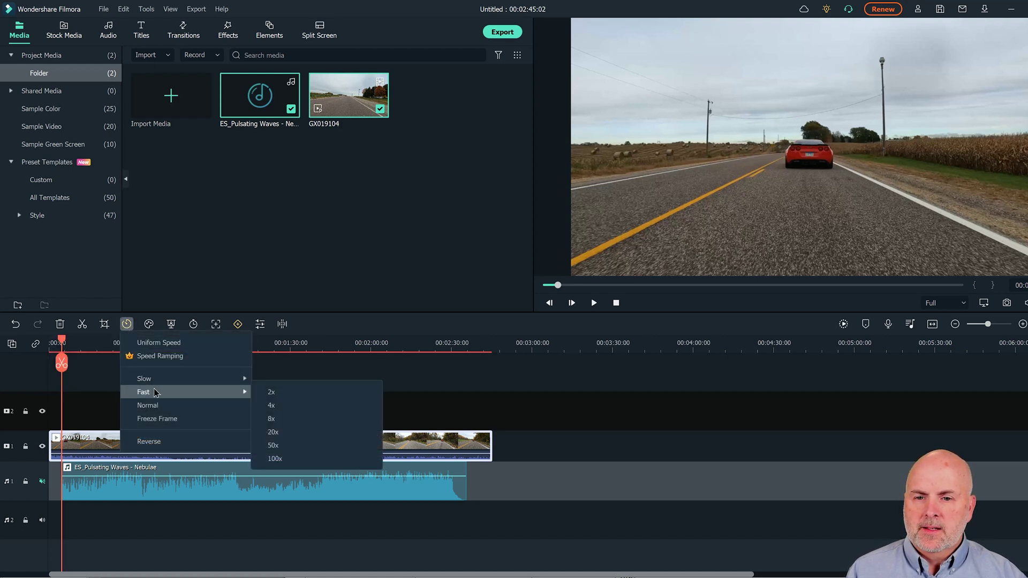
left_click(299, 419)
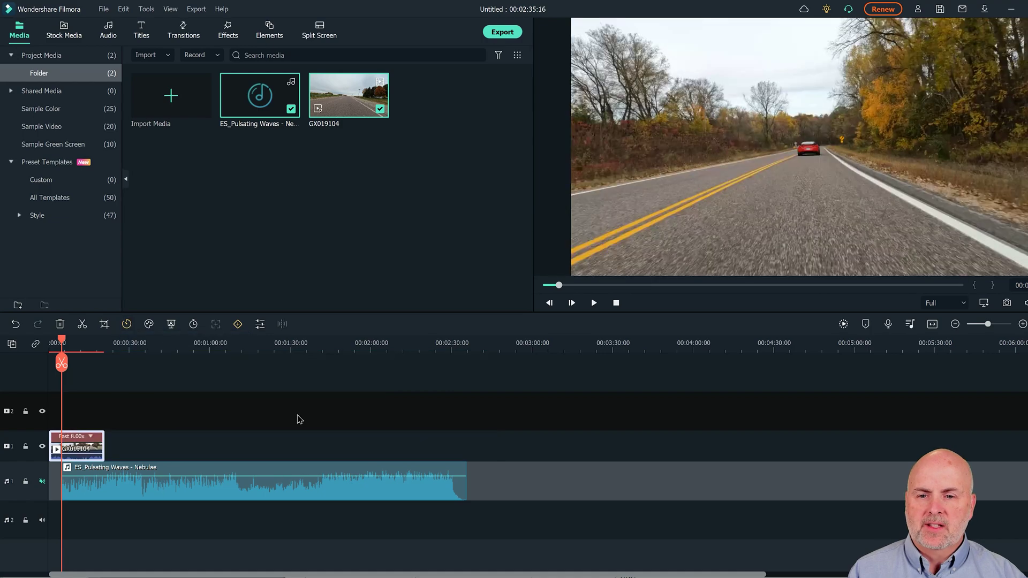
left_click(594, 303)
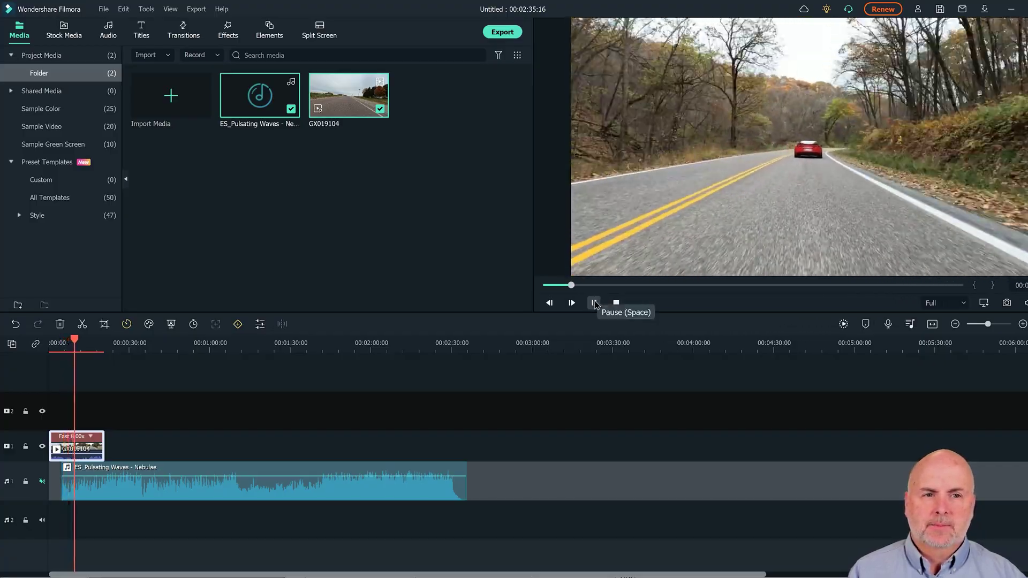
left_click(595, 303)
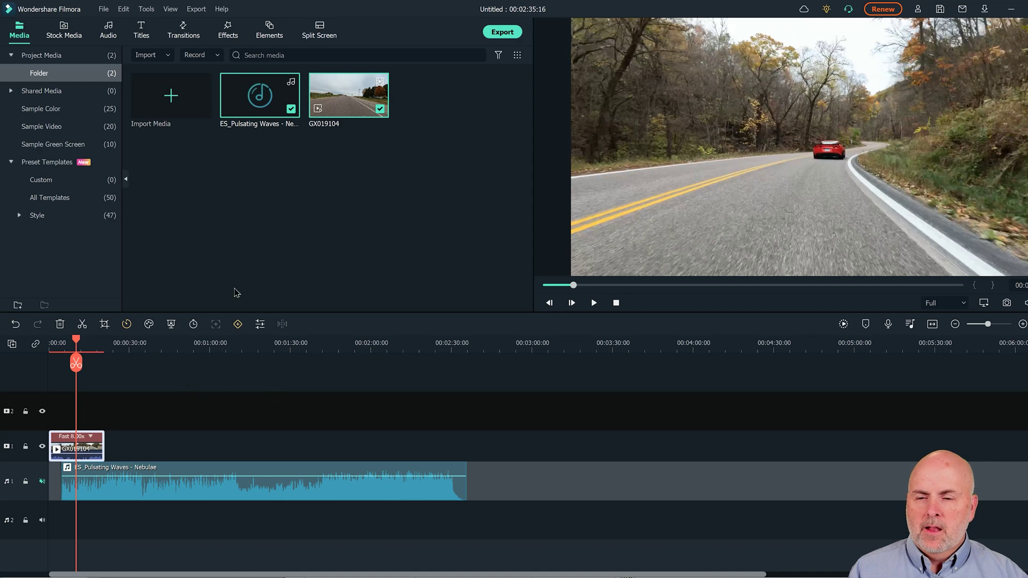
left_click(123, 9)
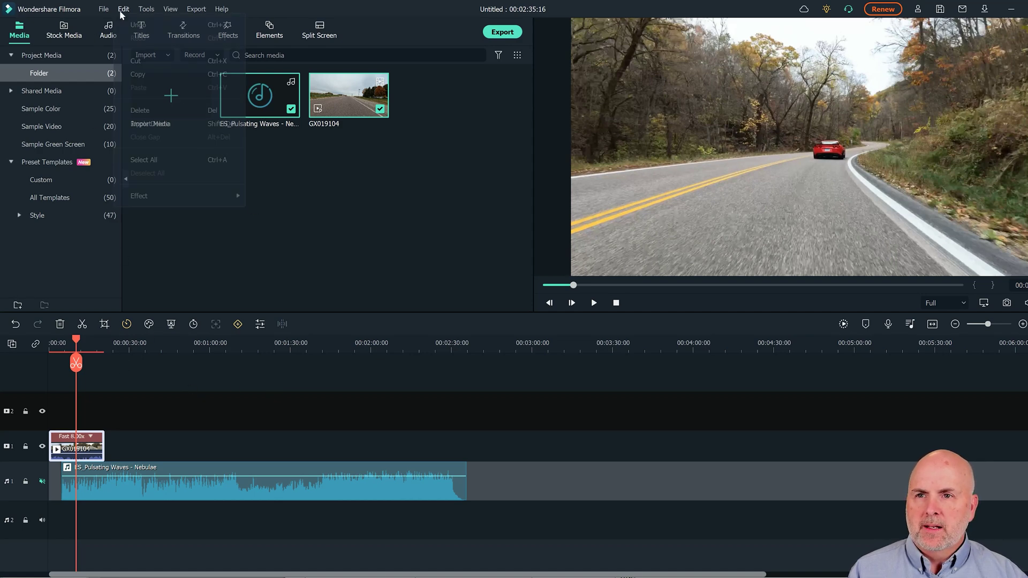
left_click(128, 25)
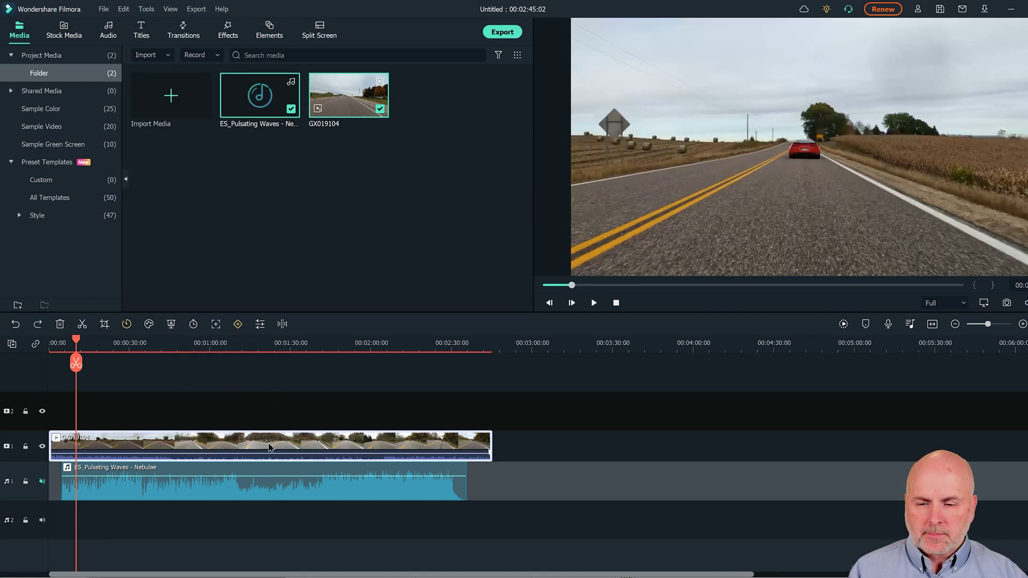
Open the GX019104 clip's speed settings and compare Uniform Speed with the Speed Ramping presets.
double_click(167, 444)
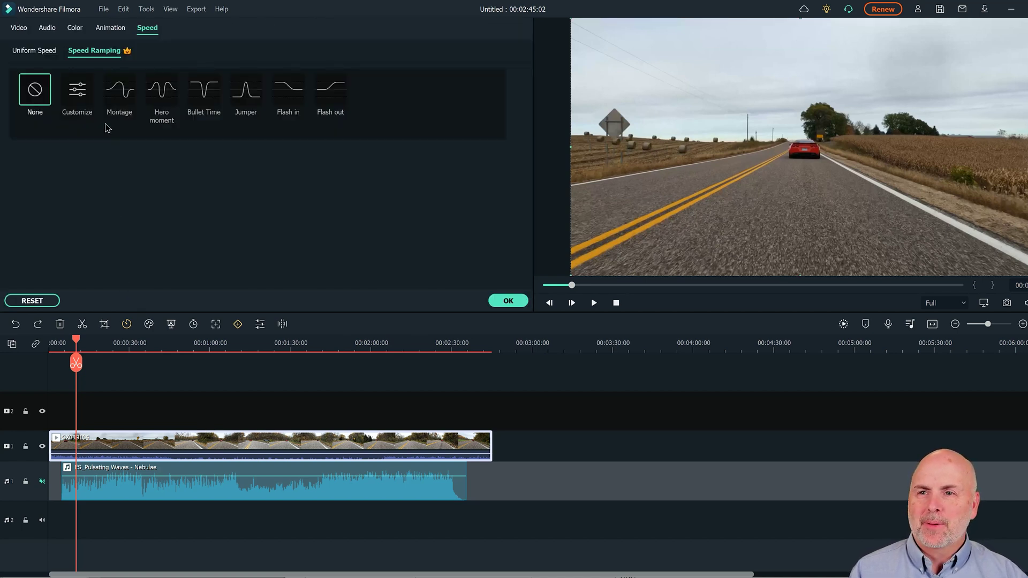
left_click(35, 53)
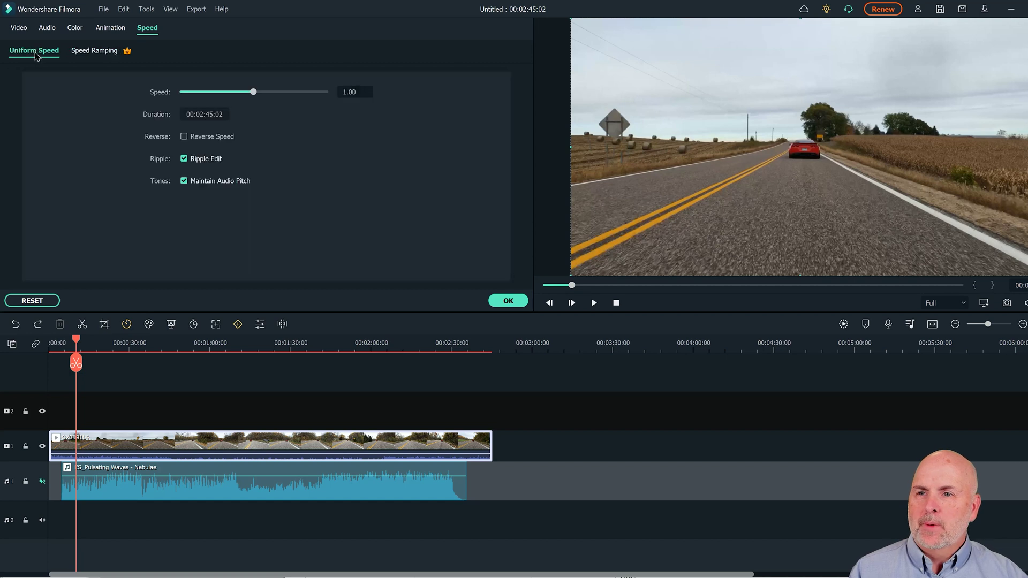
left_click(87, 54)
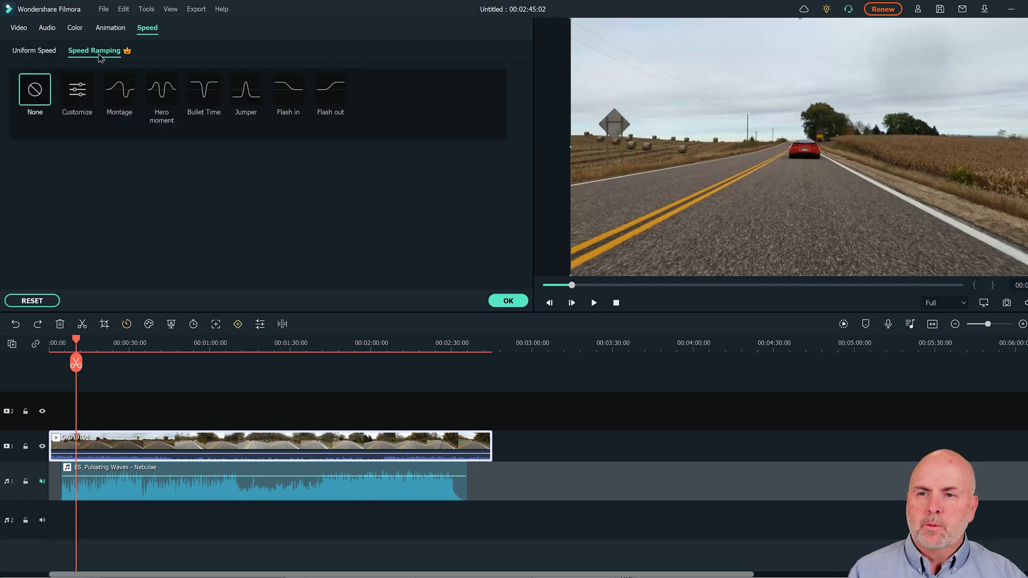
left_click(34, 53)
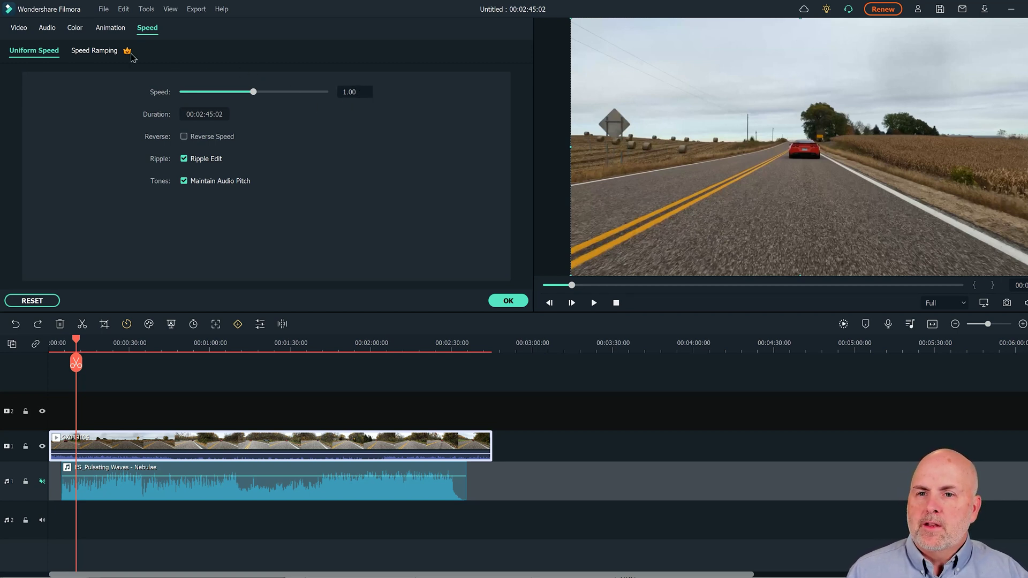
Try the Flash in and Flash out speed ramps, then switch to a flat 1x Customize ramp.
left_click(90, 51)
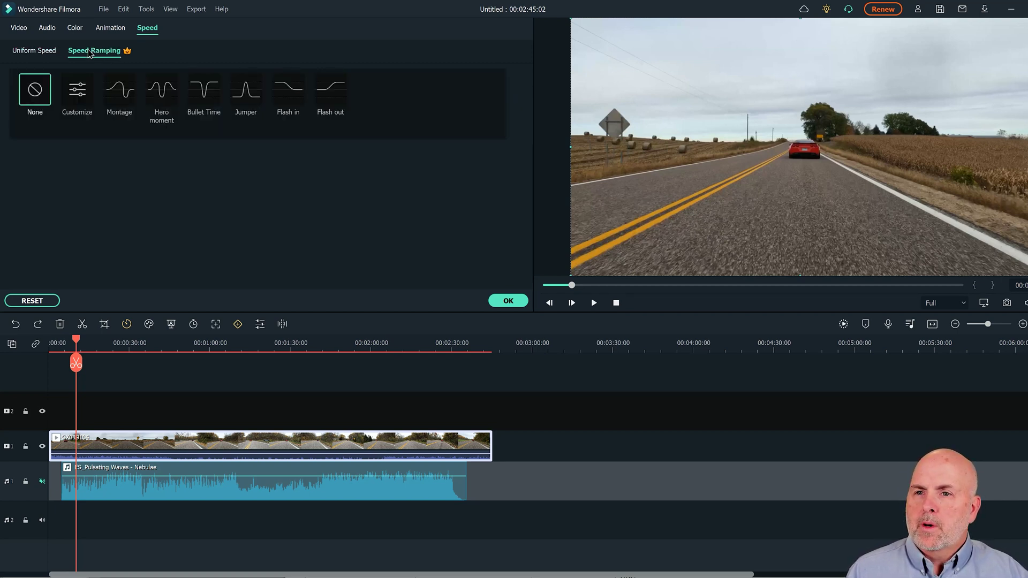
left_click(288, 89)
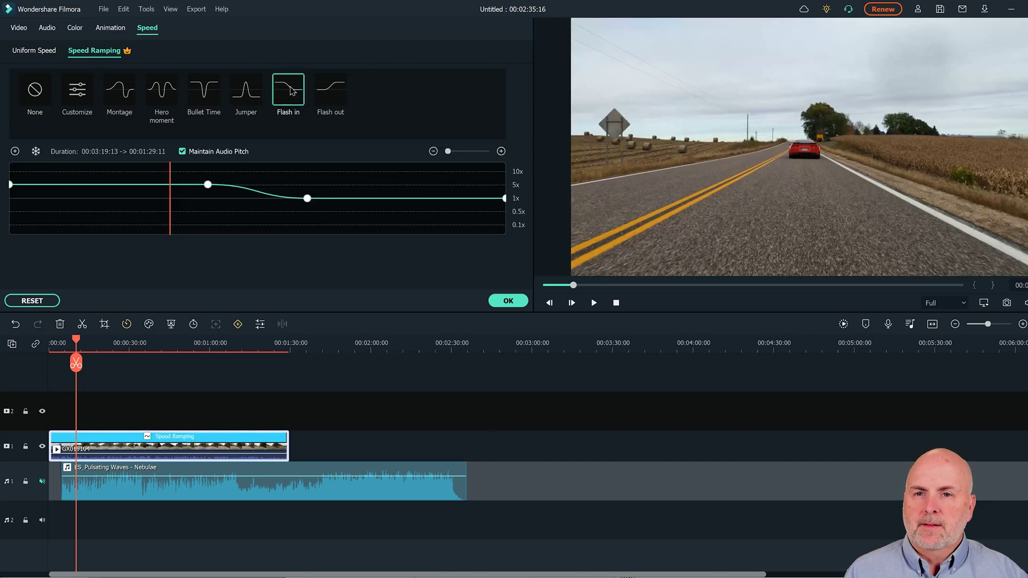
left_click(332, 88)
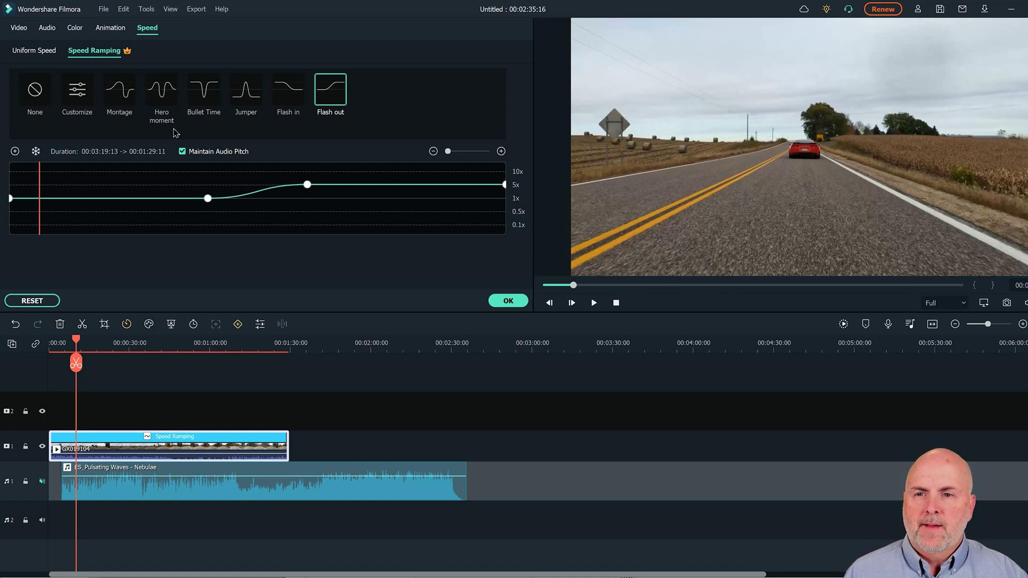
left_click(77, 93)
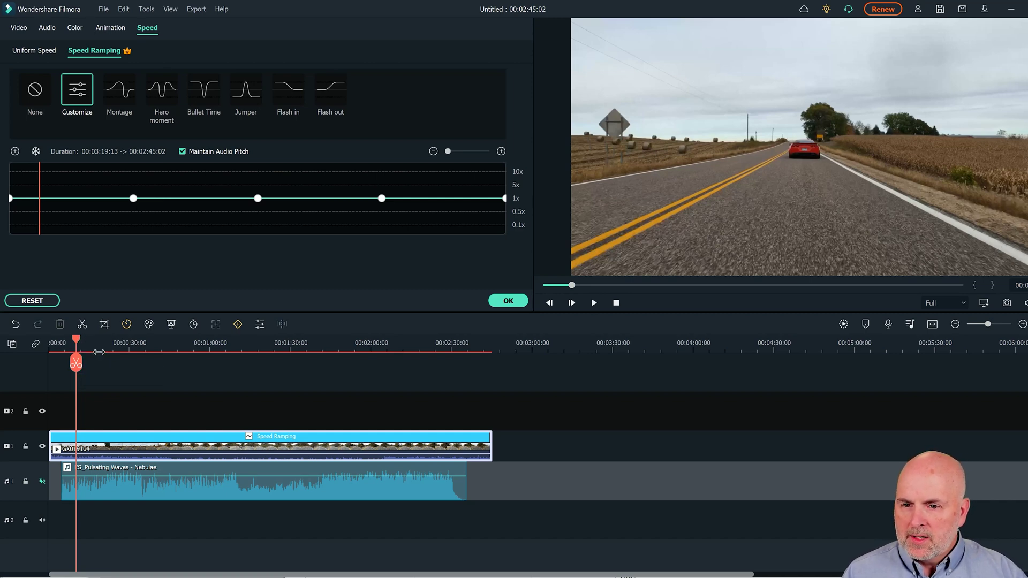
Move the first speed point near the clip's start at about 1x and zoom in for detail.
left_click_drag(76, 339, 62, 356)
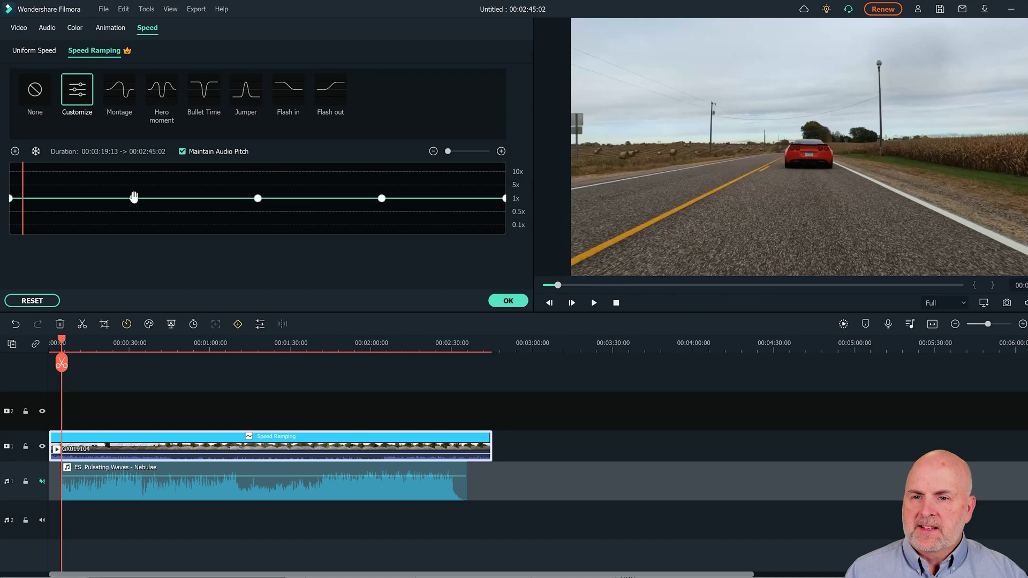
left_click_drag(134, 198, 22, 201)
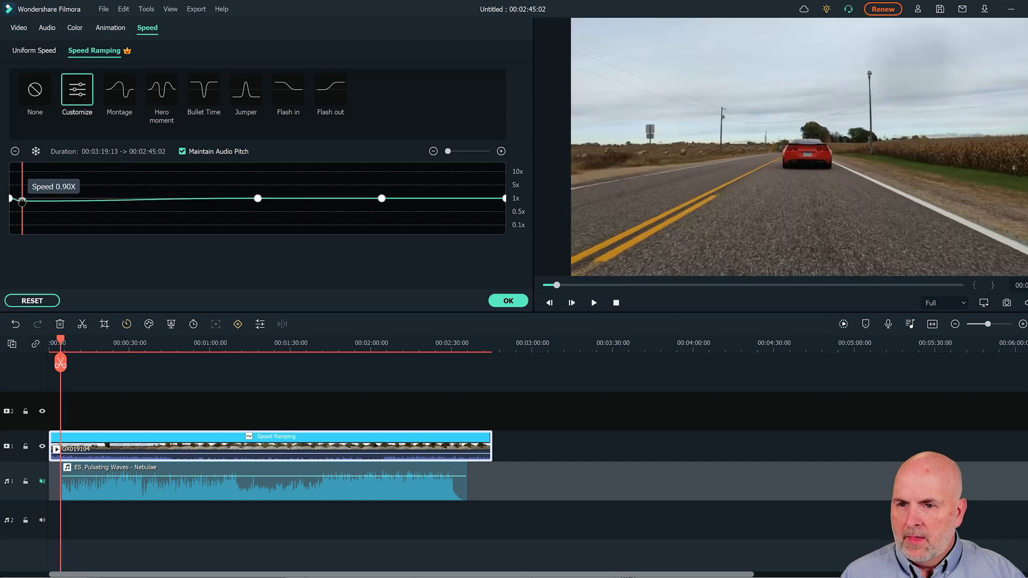
left_click_drag(22, 201, 23, 199)
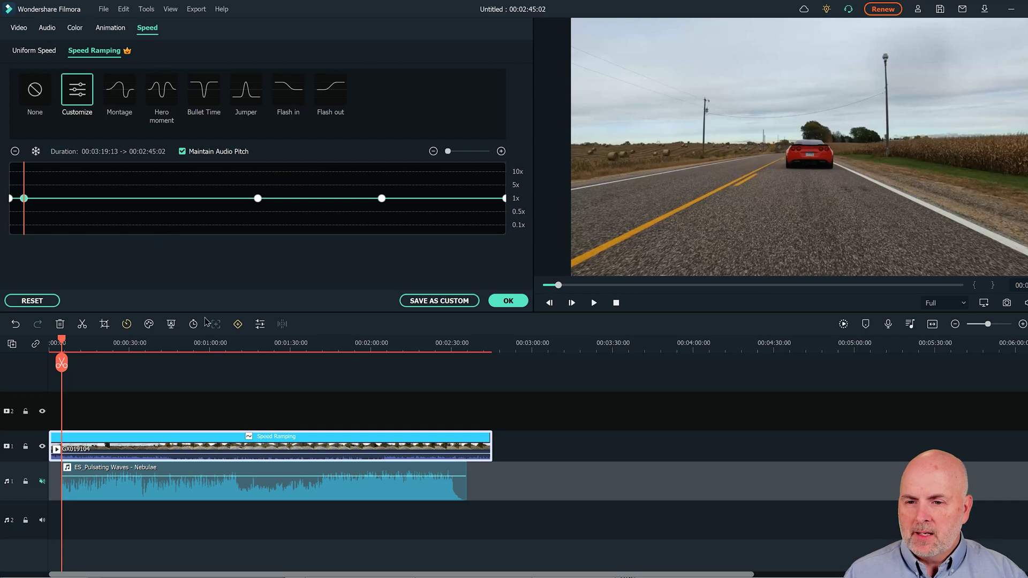
left_click_drag(292, 343, 386, 346)
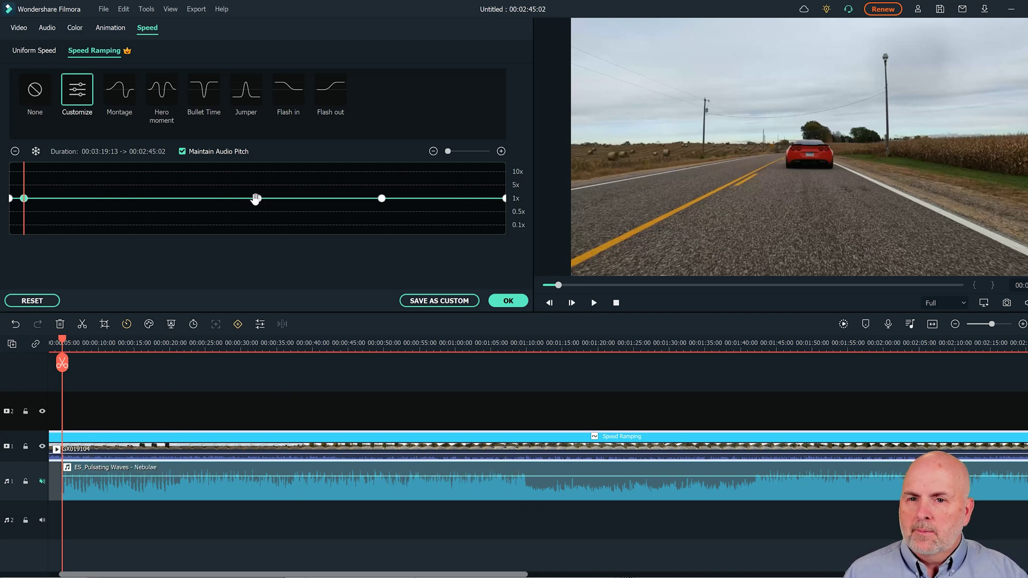
Raise the early speed point to about 7x and the late one to about 7.5x, shortening the clip to 00:00:25:22.
left_click_drag(259, 199, 43, 177)
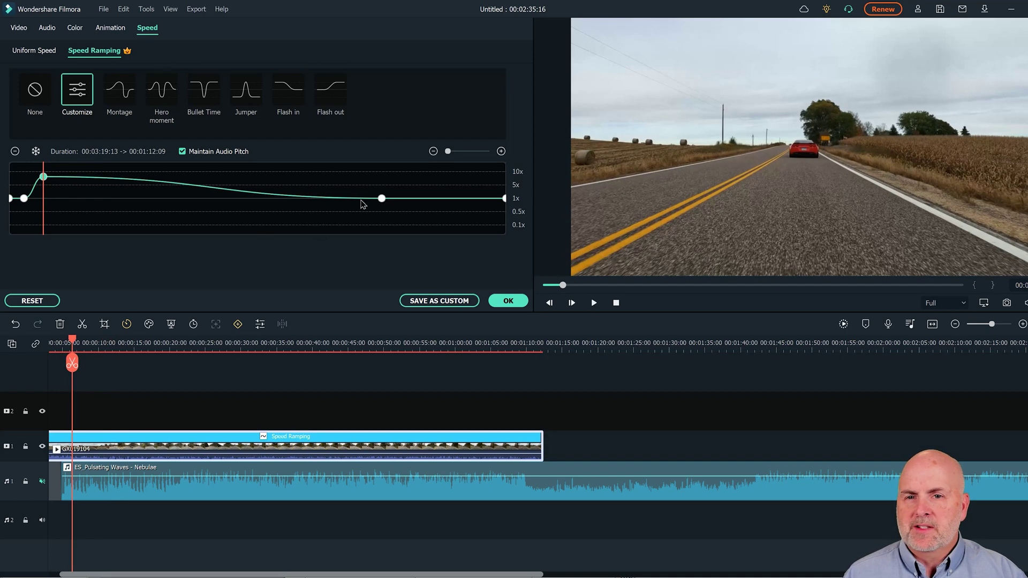
left_click(381, 198)
left_click_drag(381, 198, 480, 176)
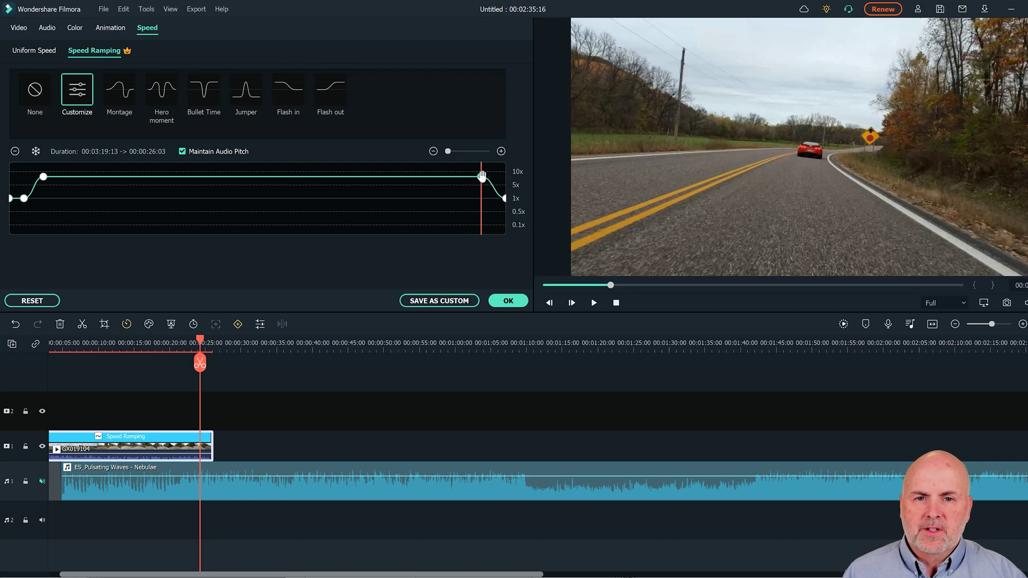
left_click(482, 176)
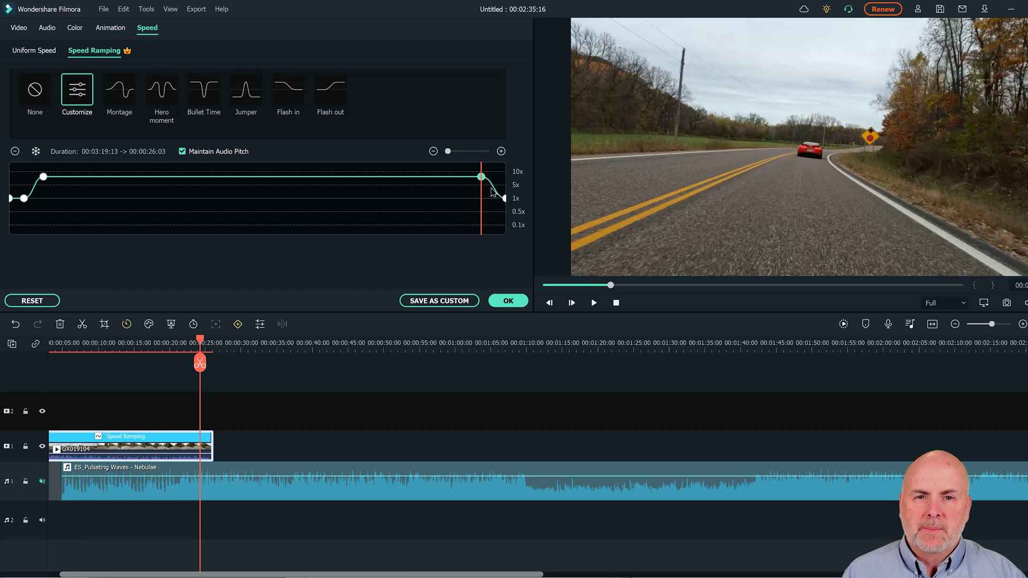
left_click_drag(482, 177, 492, 177)
Play back the speed-ramped GX019104 clip in the preview.
left_click(593, 303)
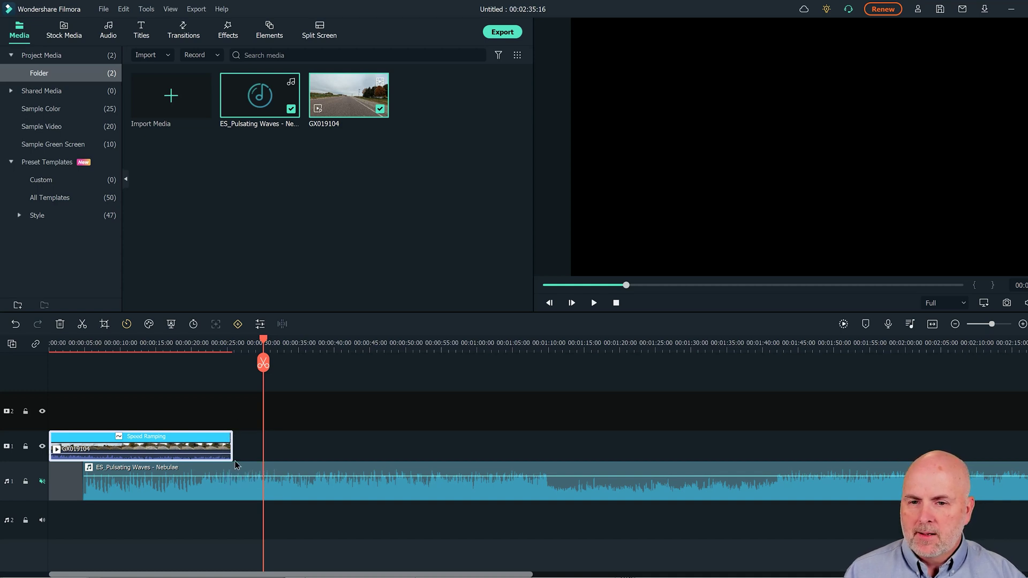
Cut the Pulsating Waves music at the video clip's end and delete the leftover, making the project 00:00:25:25.
left_click(232, 441)
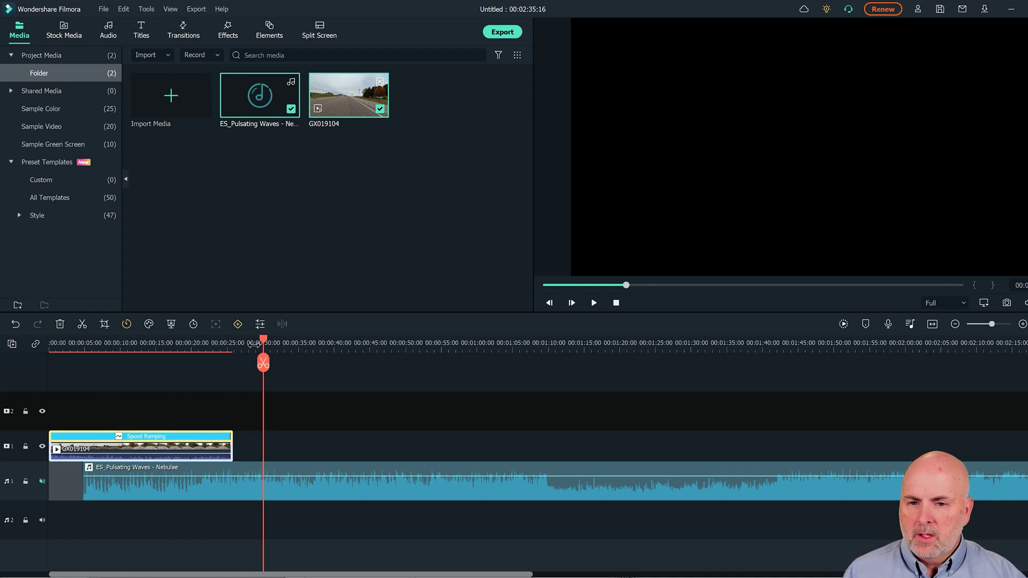
left_click_drag(264, 345, 235, 334)
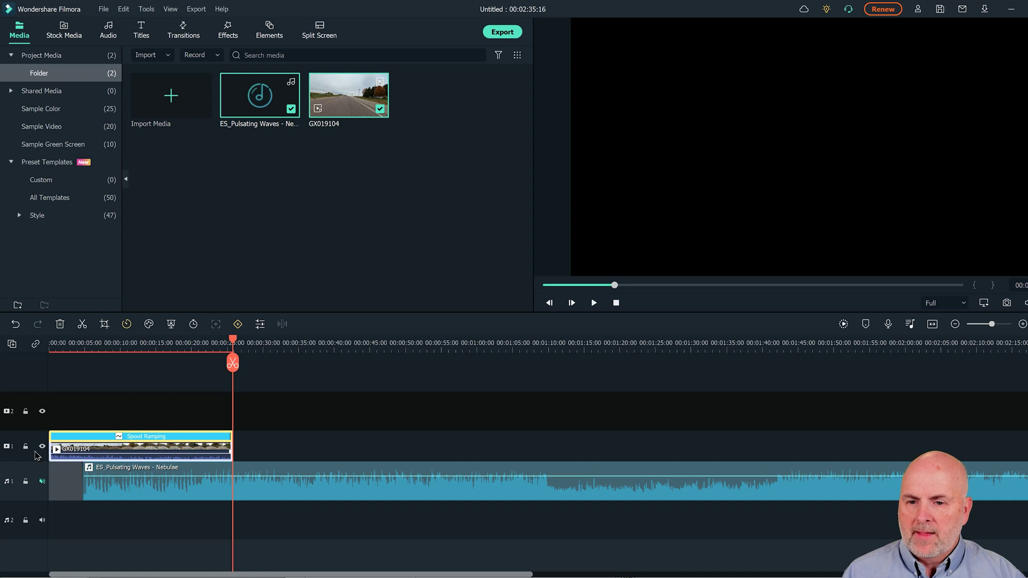
left_click(170, 489)
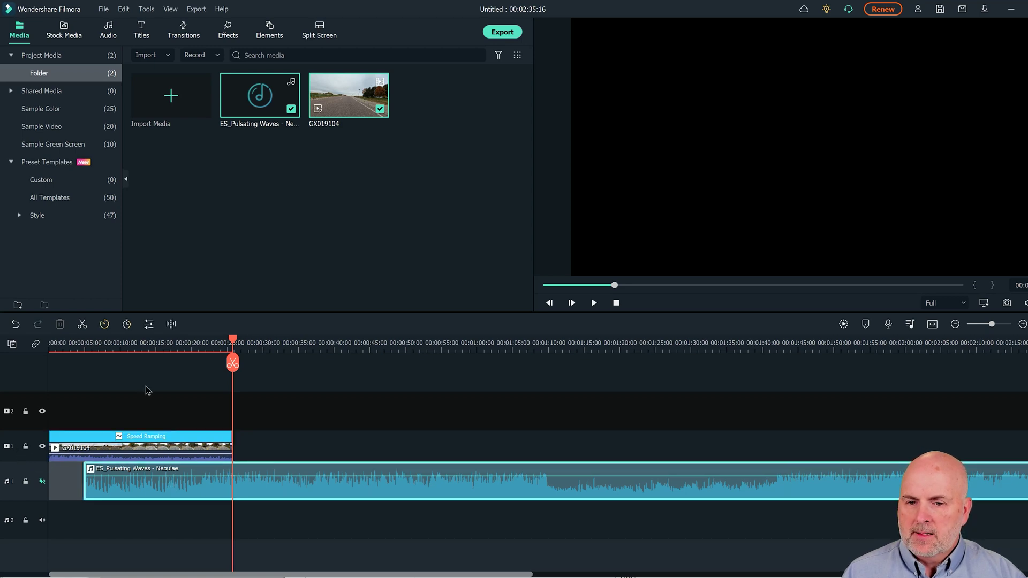
left_click(82, 324)
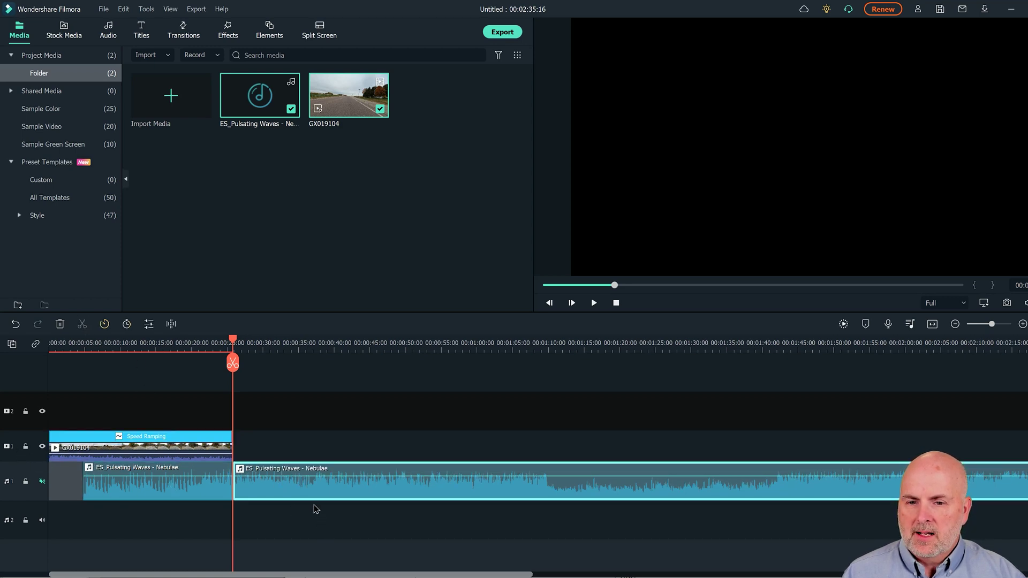
mouse_move(326, 473)
key("Delete")
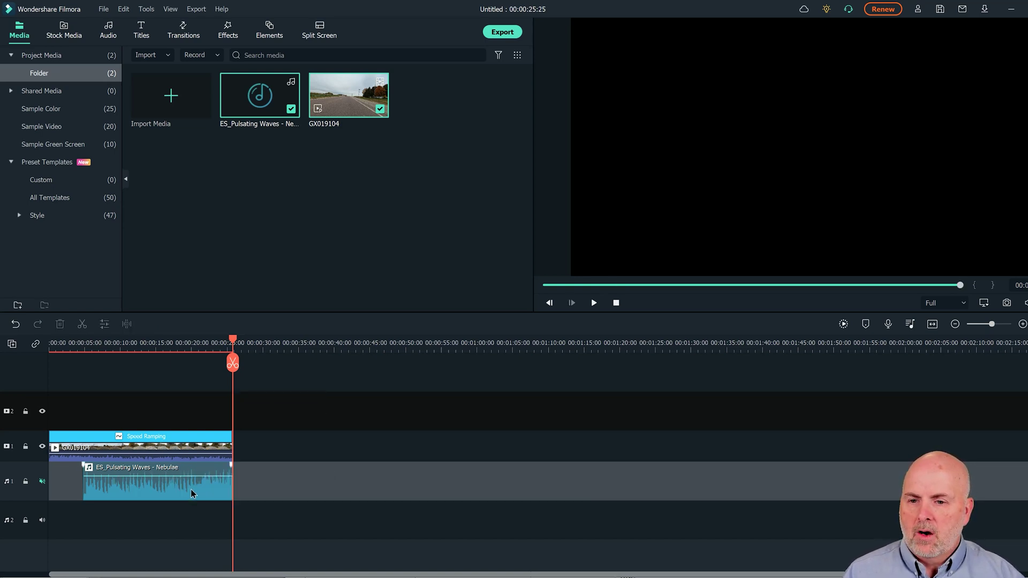
key("Home")
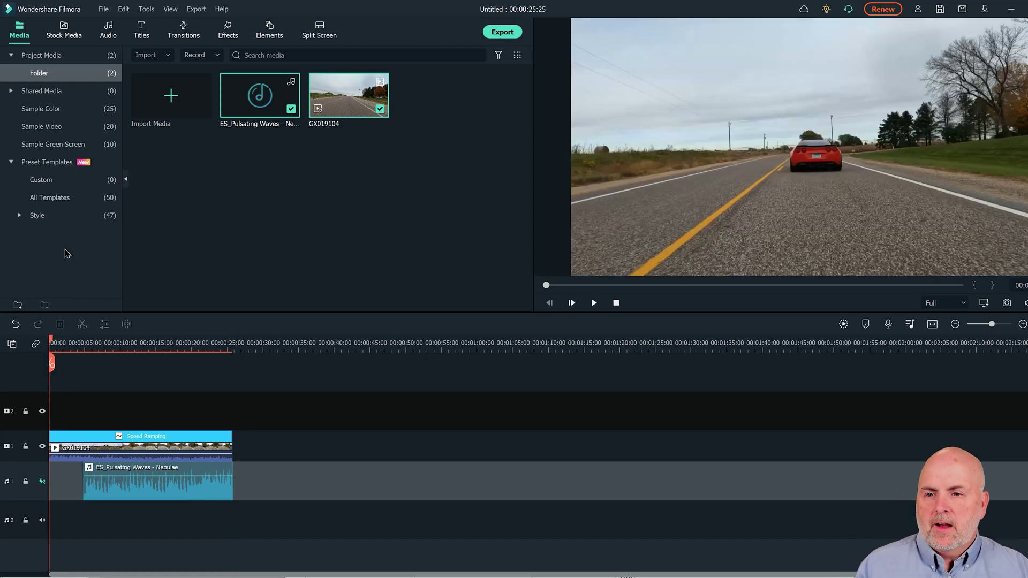
Give the Pulsating Waves music a 3-second fade-out in its audio settings.
double_click(217, 492)
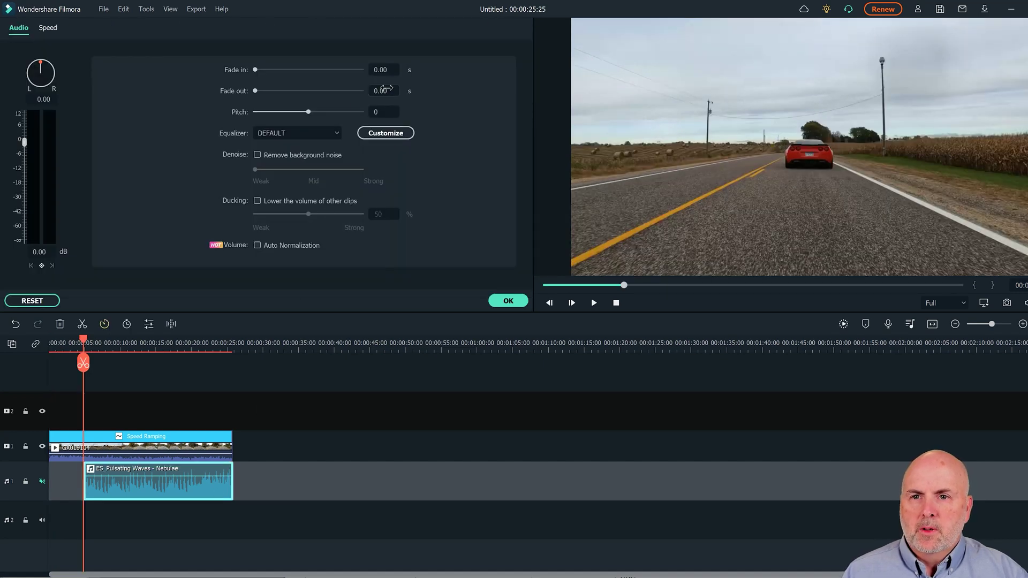
left_click(383, 91)
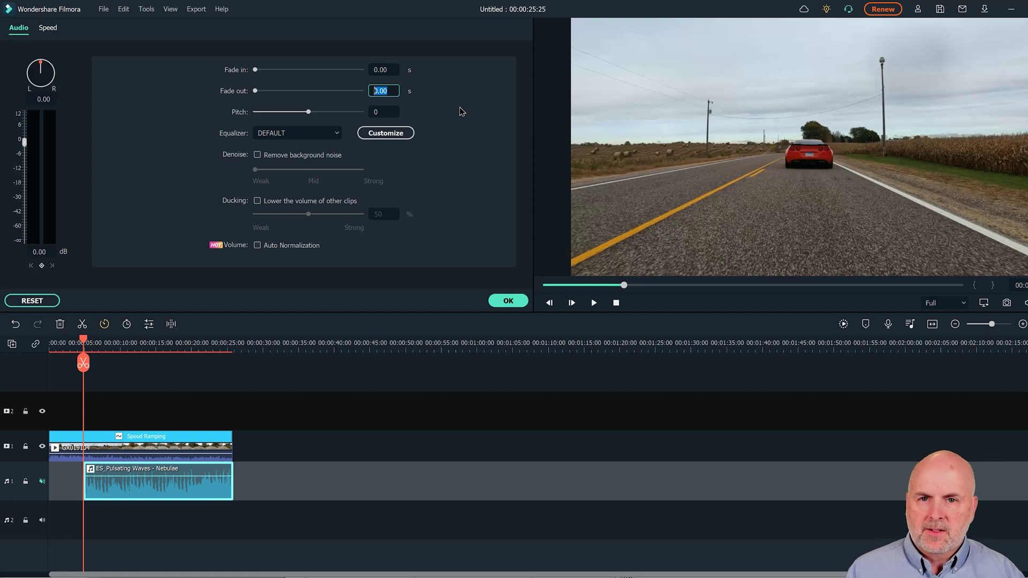
type("3")
key("Return")
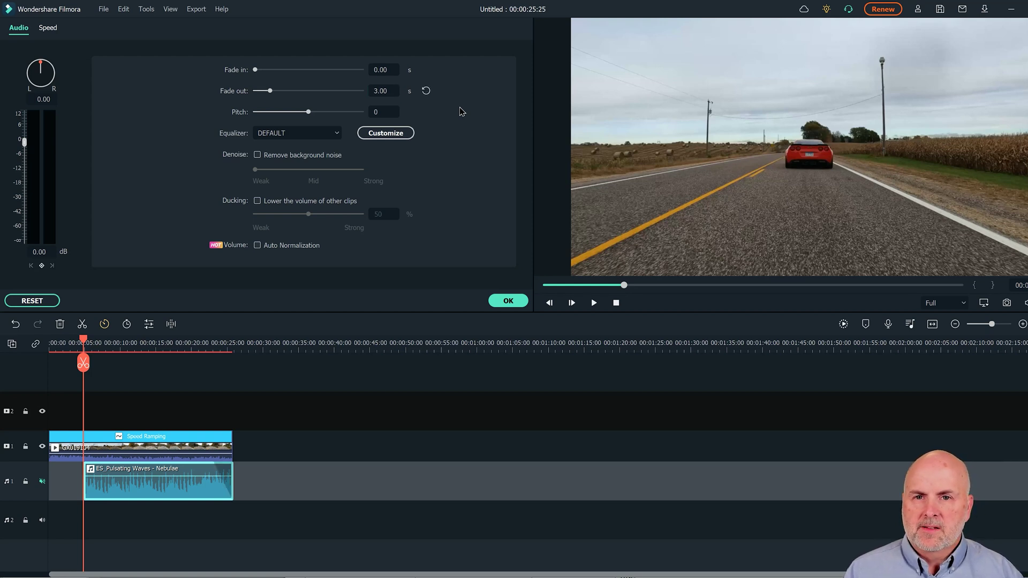
Check the driving clip's speed ramp settings and close them unchanged.
left_click(209, 439)
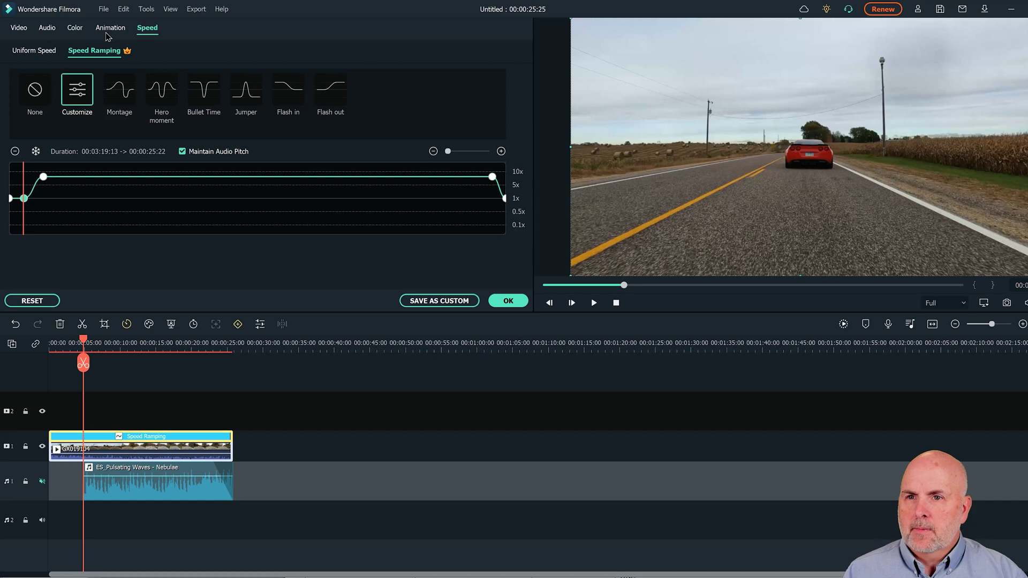
left_click(507, 301)
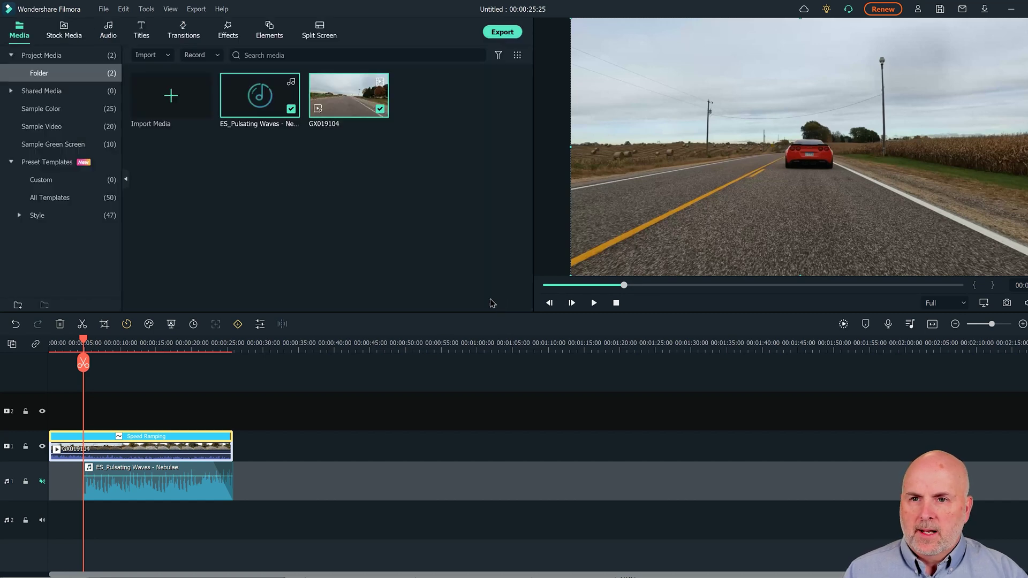
double_click(150, 442)
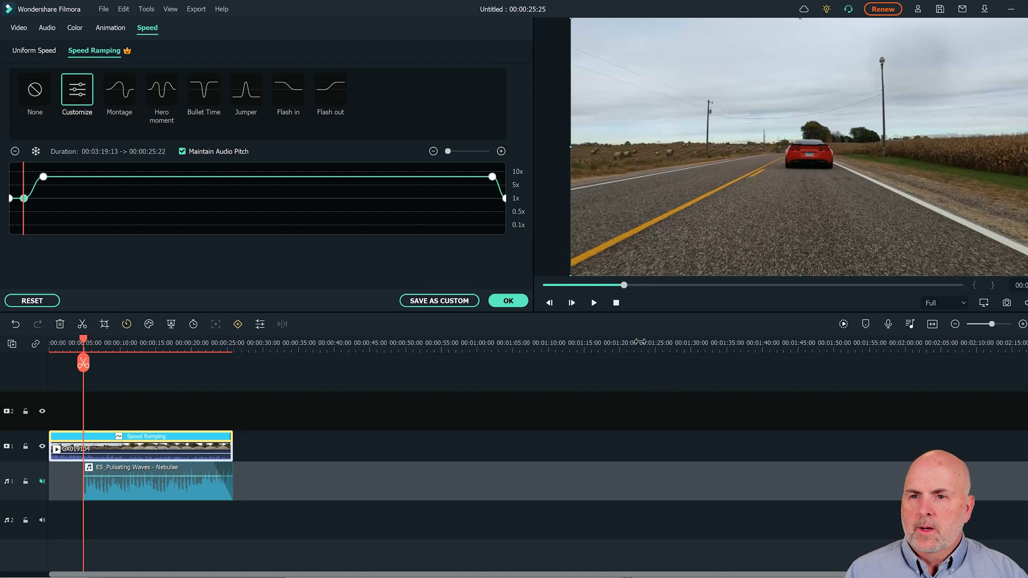
left_click(506, 301)
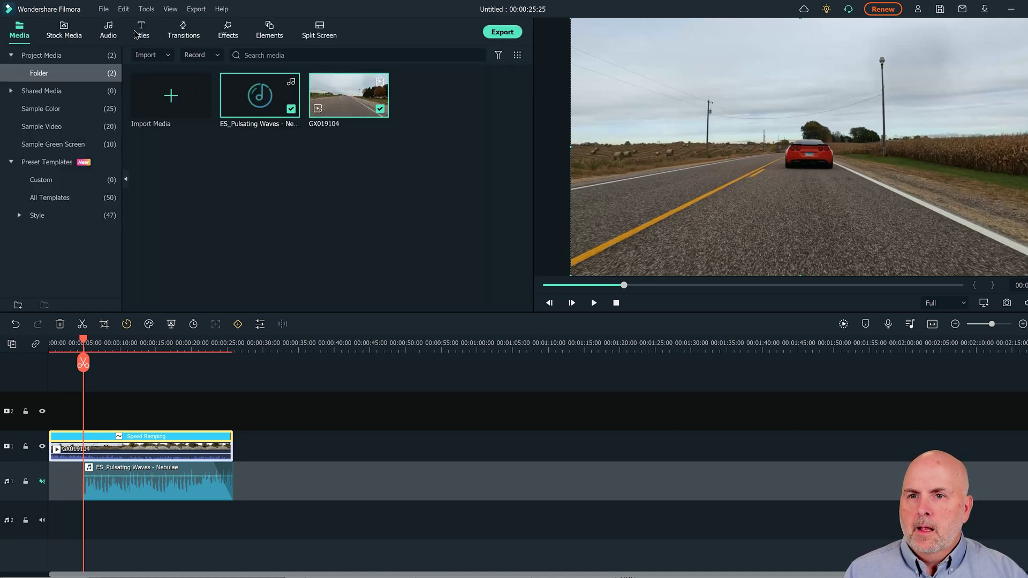
Place the Fade transition at the end of the GX019104 clip and return the playhead to the start.
left_click(177, 31)
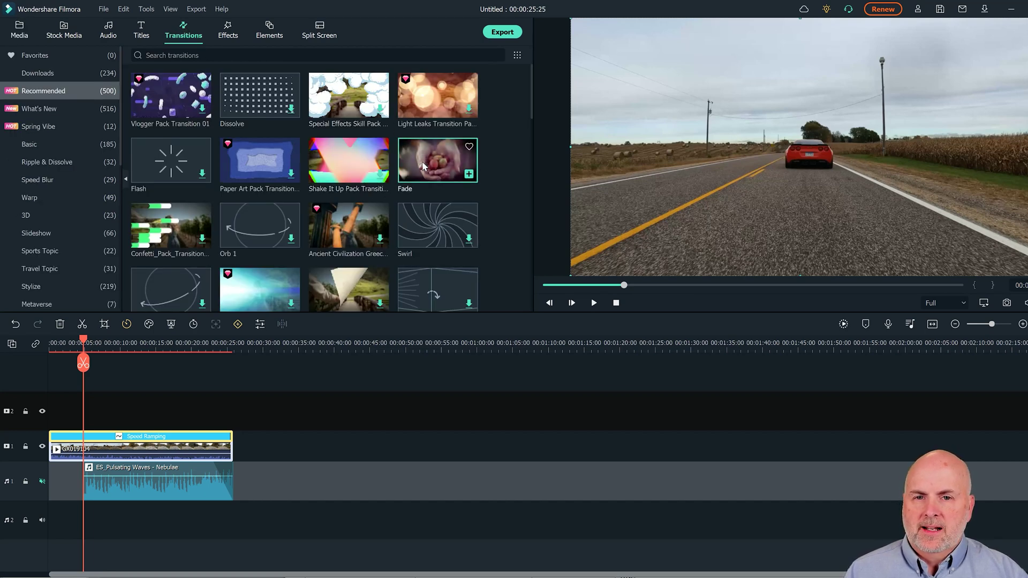
mouse_move(425, 165)
left_mouse_down()
mouse_move(242, 375)
mouse_move(225, 457)
left_mouse_up()
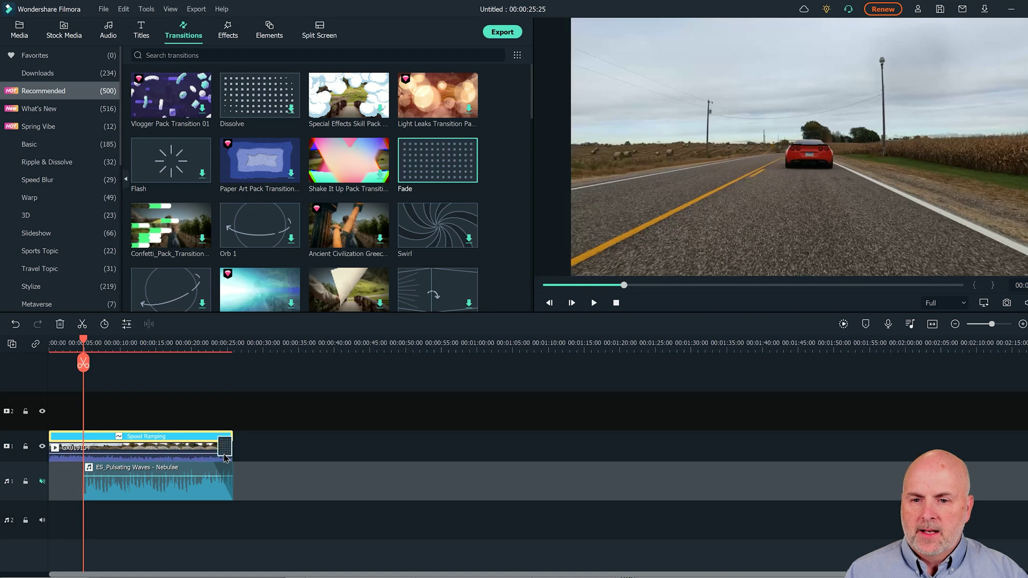
left_click(43, 482)
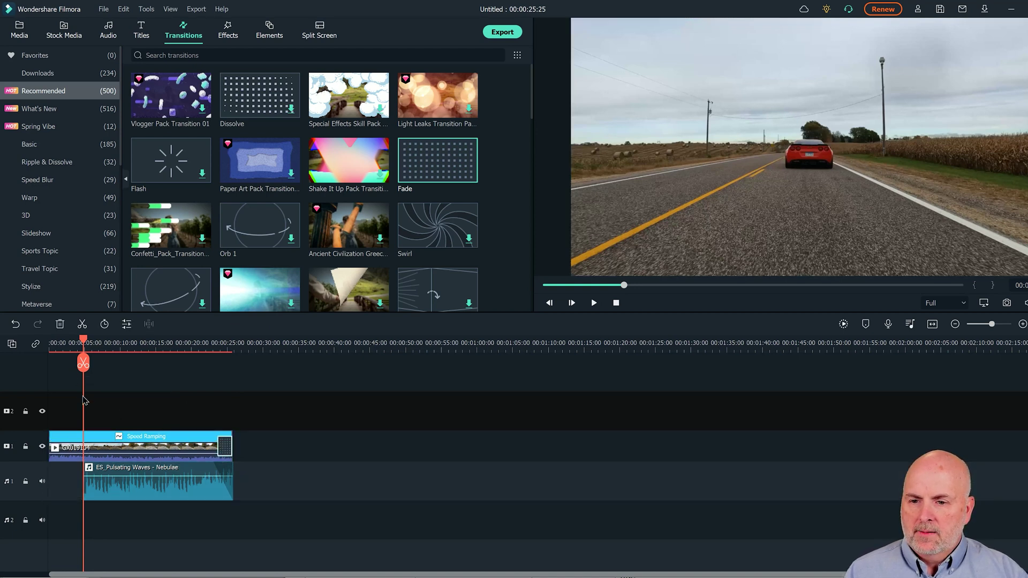
left_click_drag(86, 347, 34, 357)
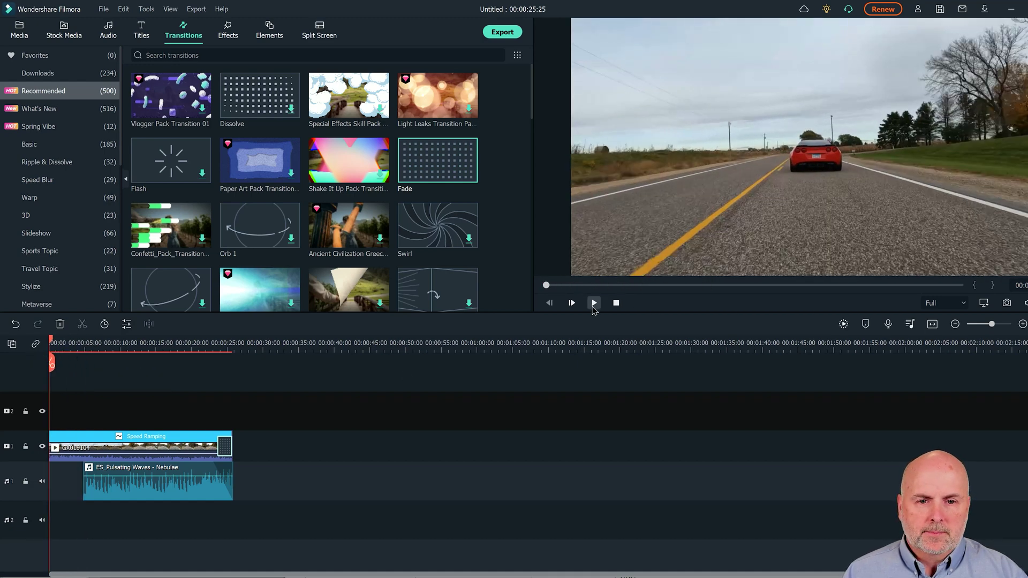
Play the finished speed-ramped edit from the beginning to review it.
left_click(594, 305)
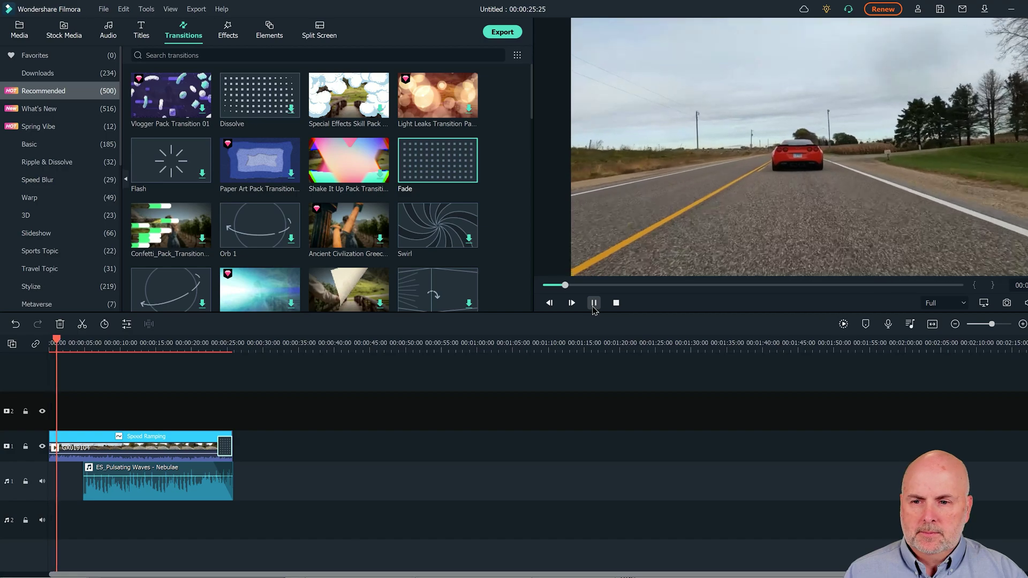